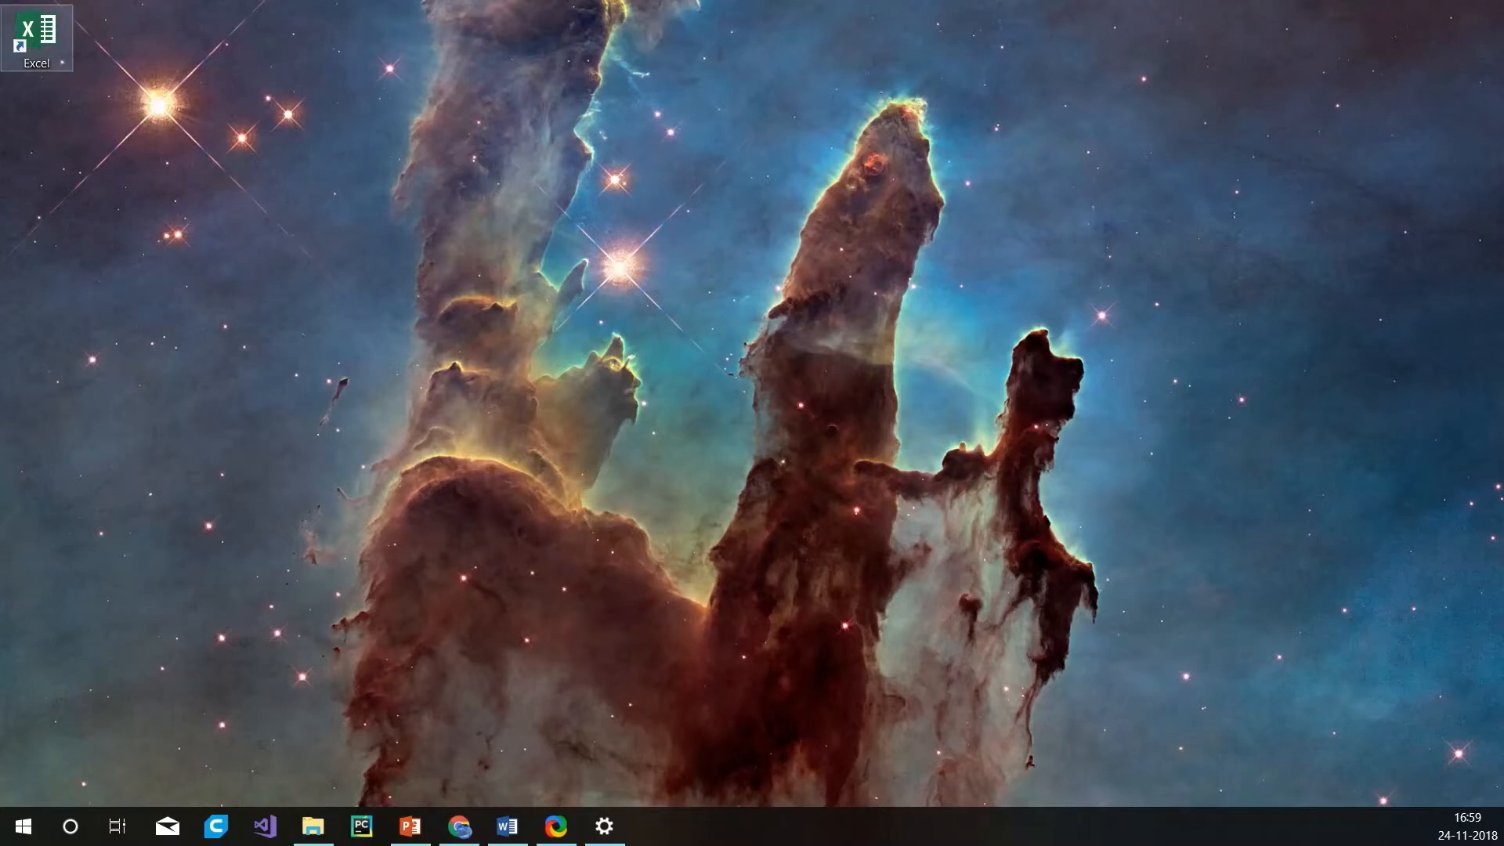
Open Excel and create a new blank workbook.
{"action": "double_click", "coordinate": [36, 36]}
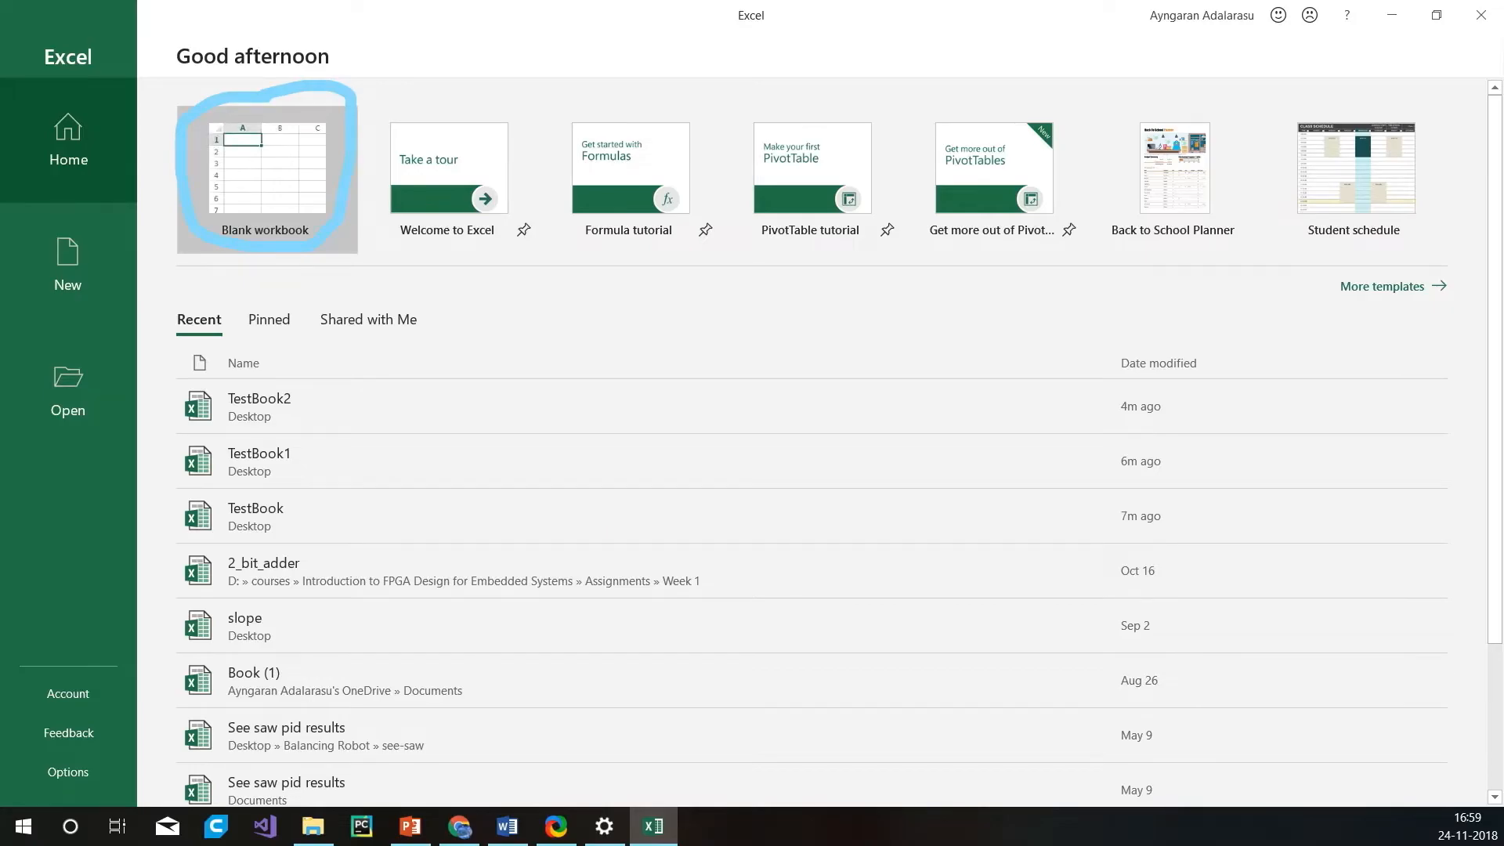
{"action": "left_click", "coordinate": [267, 179]}
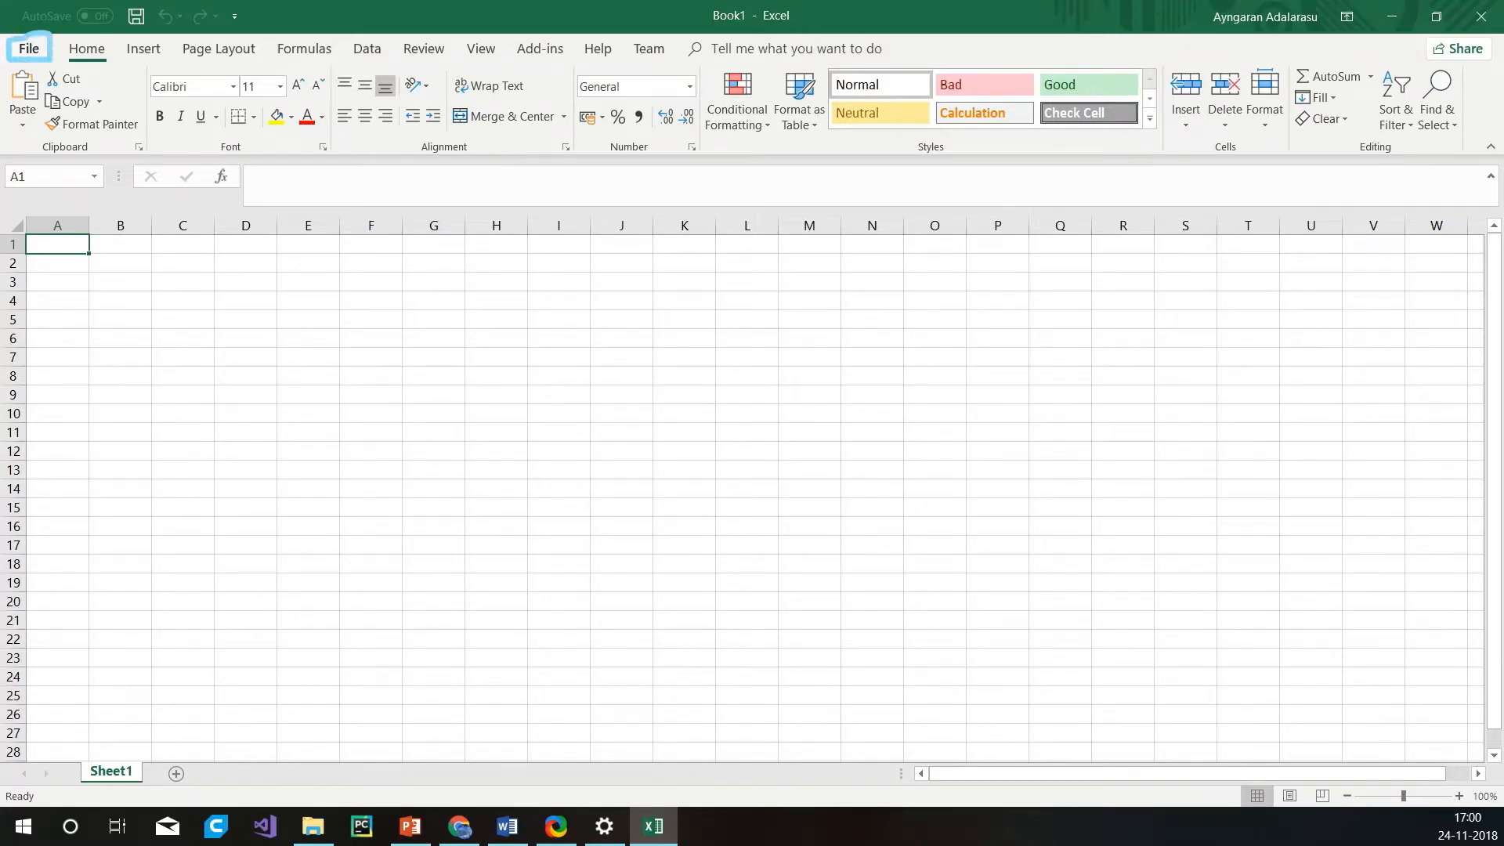
Save the workbook as testbook3 in the Documents folder and close it.
{"action": "left_click", "coordinate": [29, 48]}
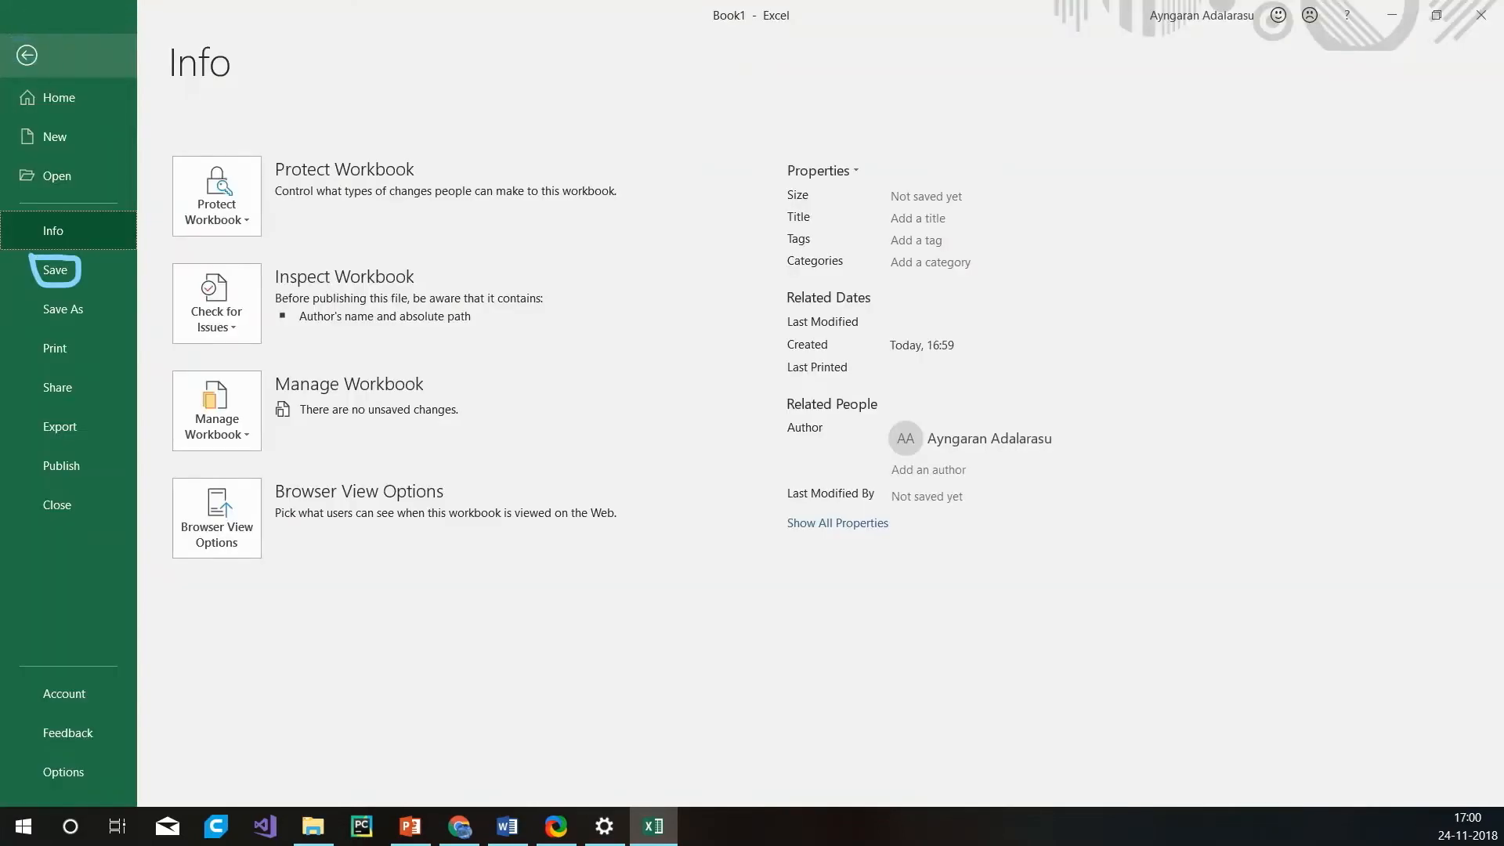
{"action": "left_click", "coordinate": [55, 269]}
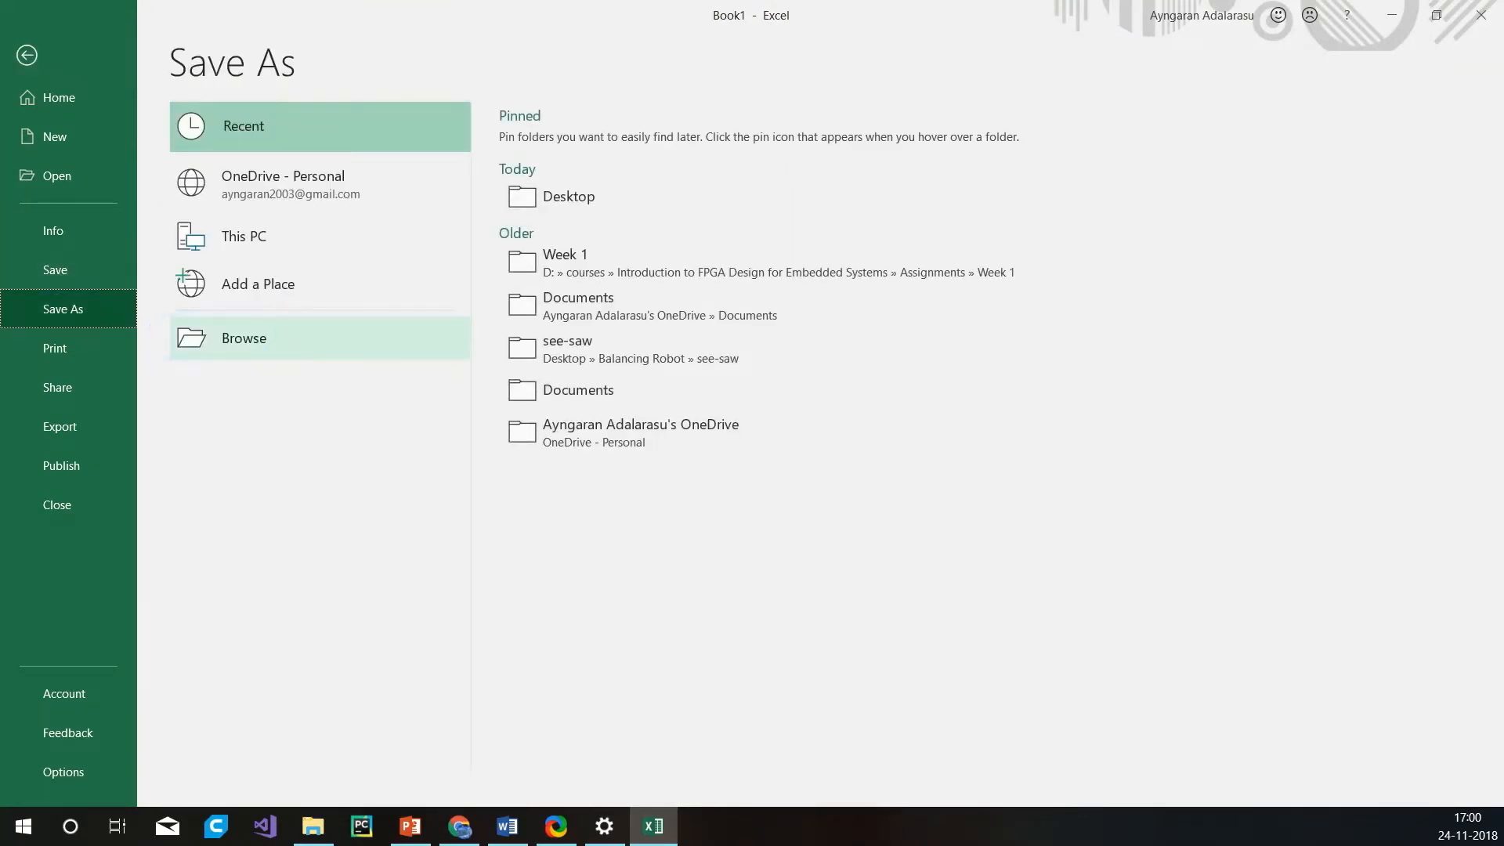
{"action": "left_click", "coordinate": [244, 338]}
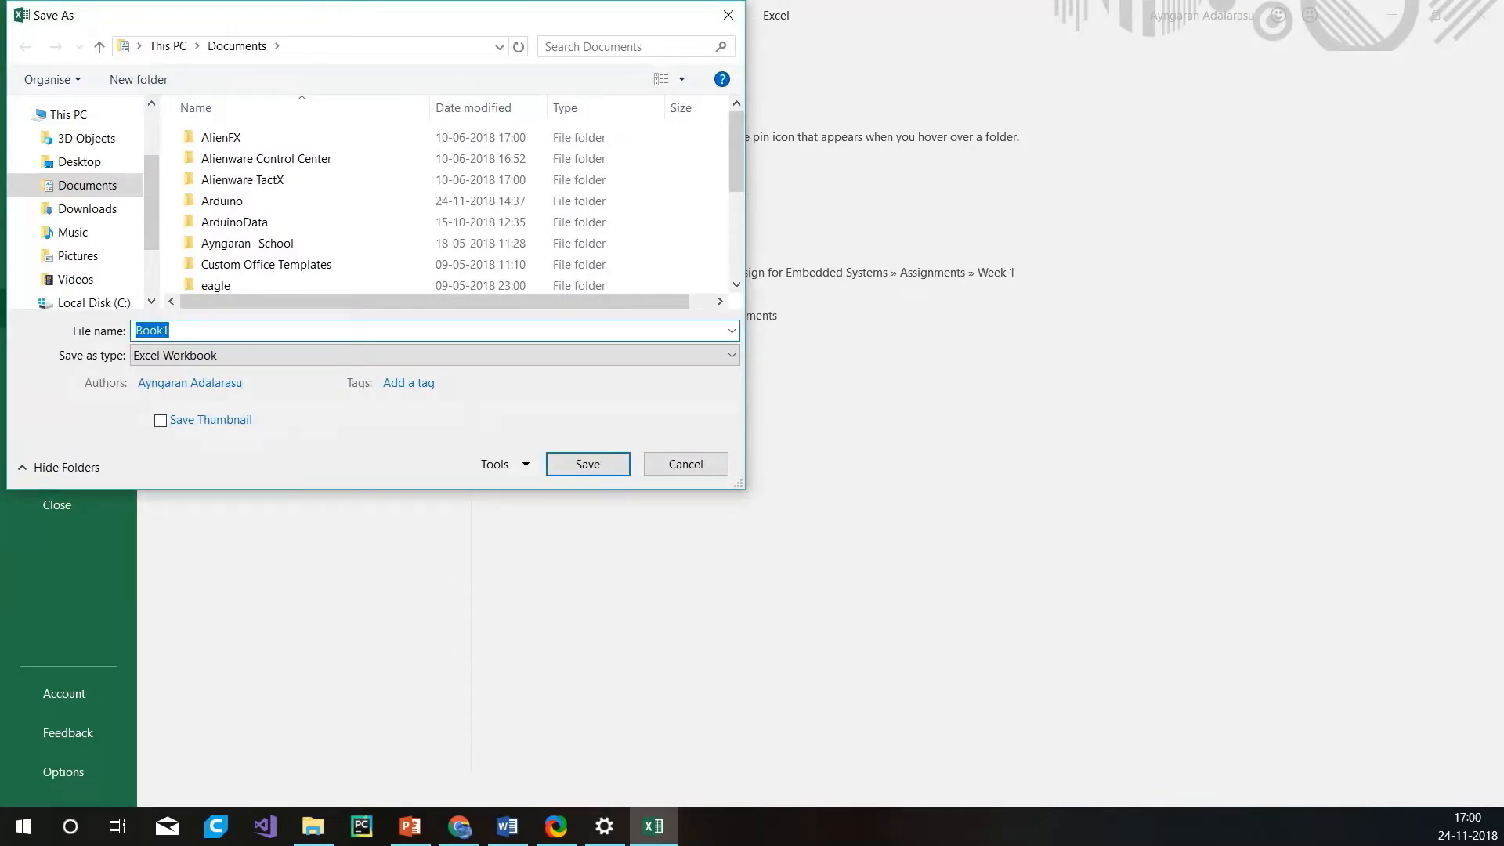
{"action": "type", "text": "testbook3"}
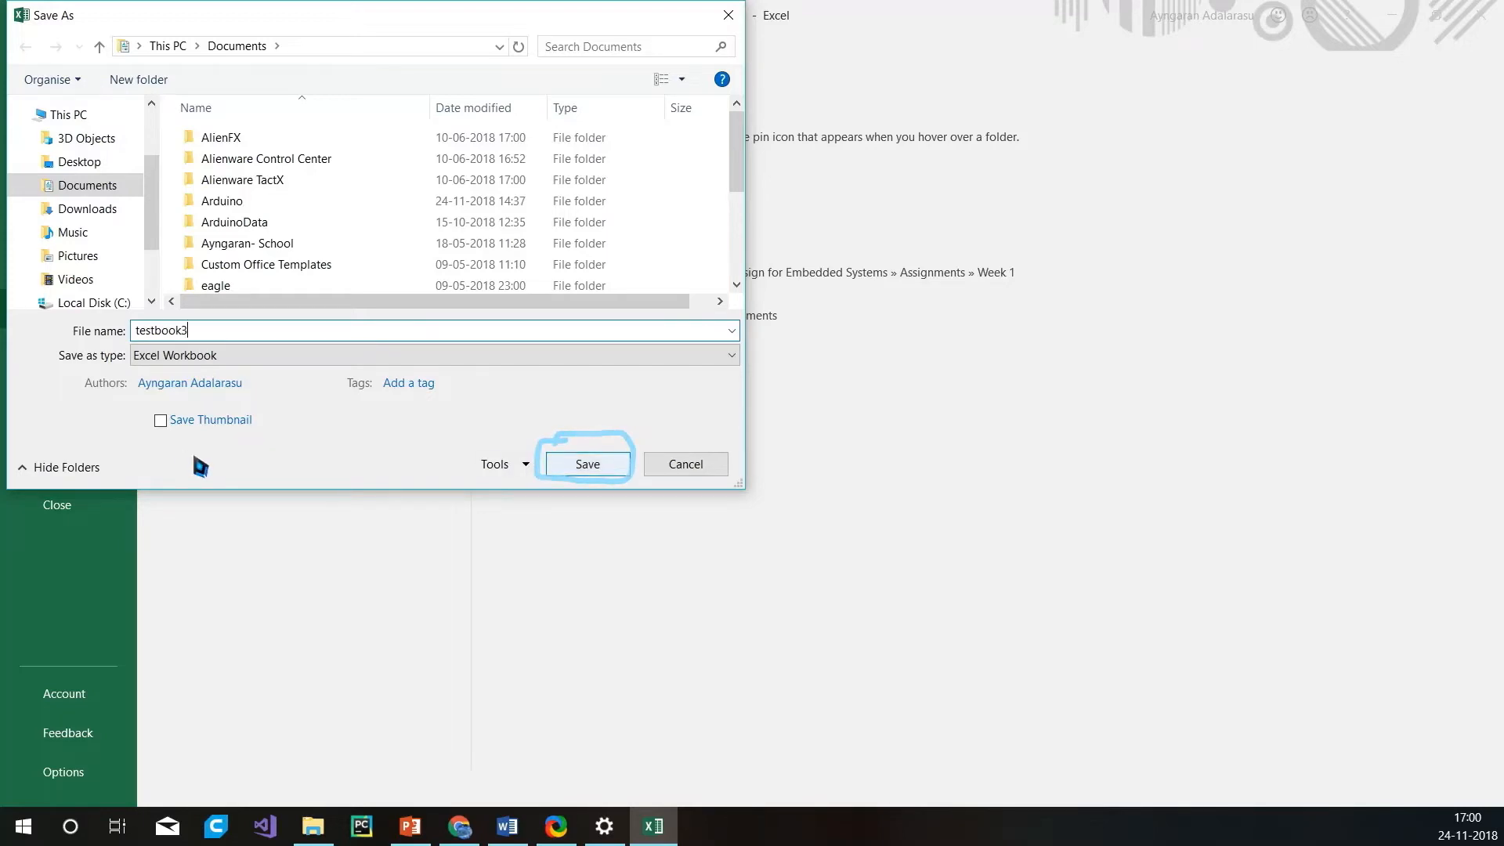
{"action": "key", "text": "Return"}
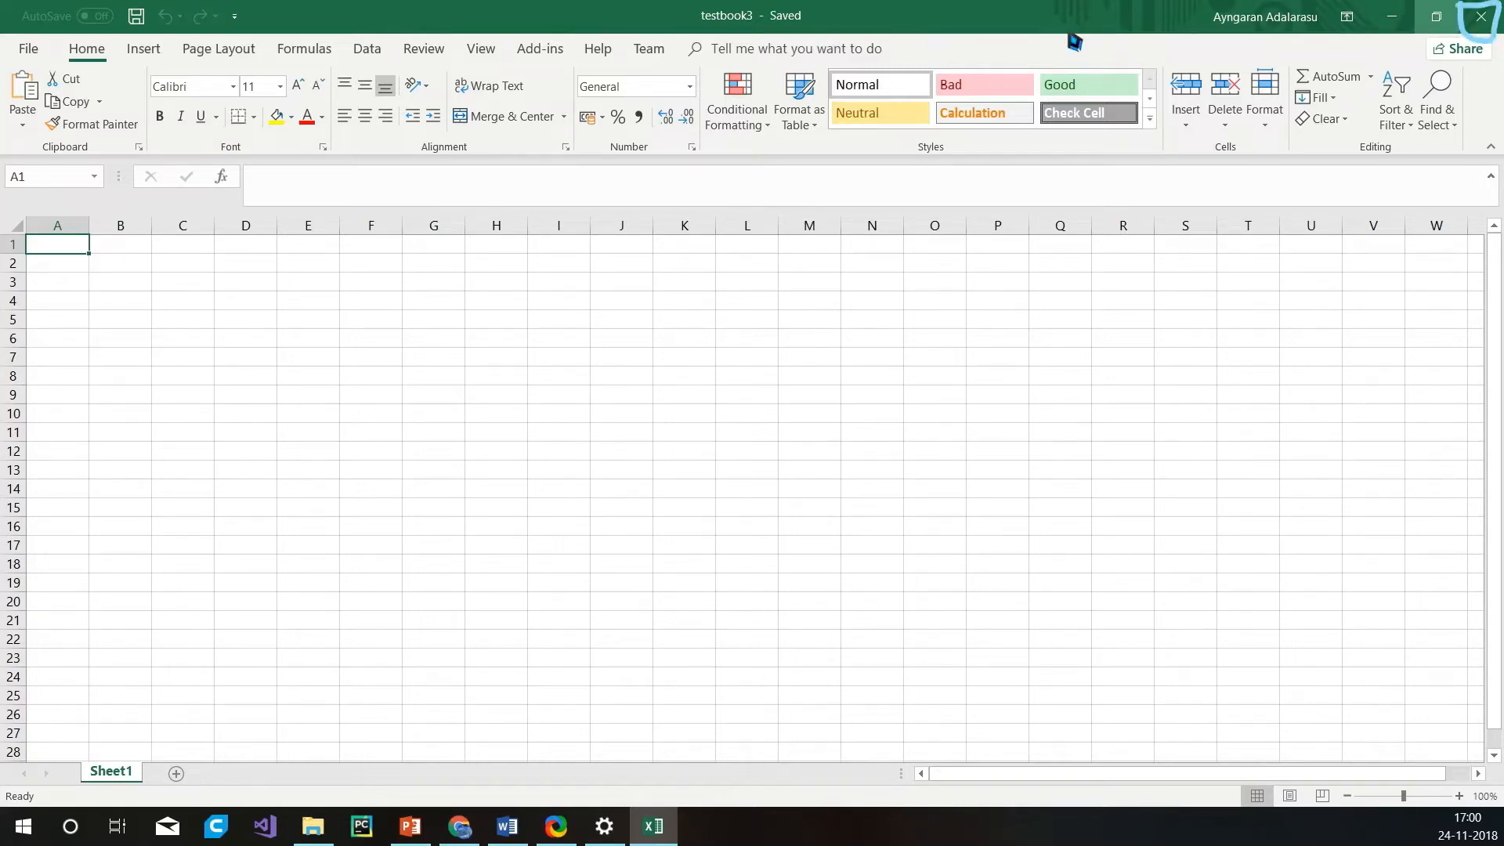
{"action": "left_click", "coordinate": [1480, 16]}
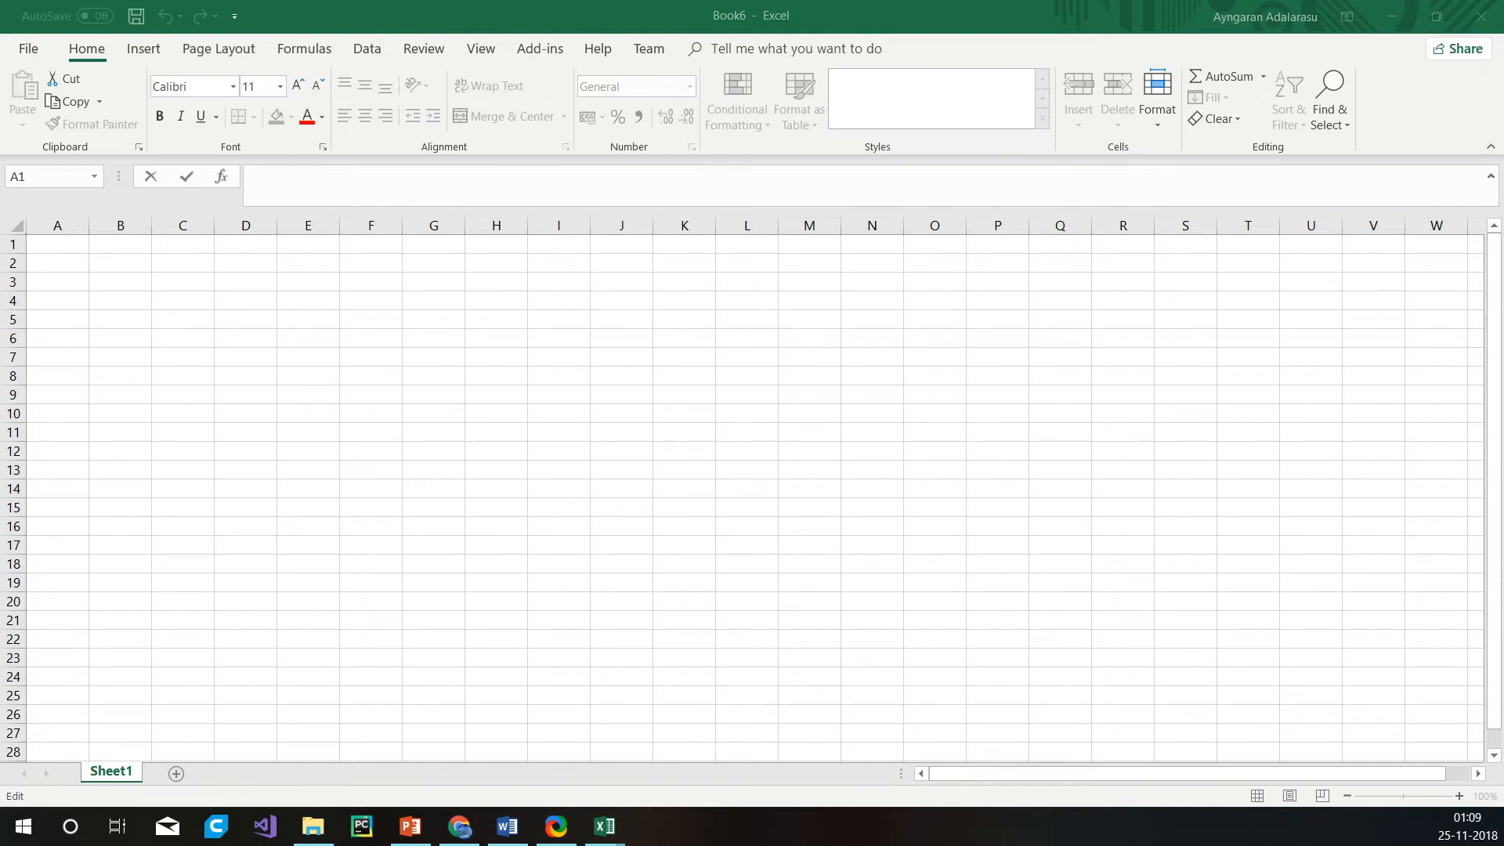
Add a new worksheet after Sheet1 and rename it Grade_sheet.
{"action": "left_click", "coordinate": [183, 715]}
{"action": "left_click", "coordinate": [176, 774]}
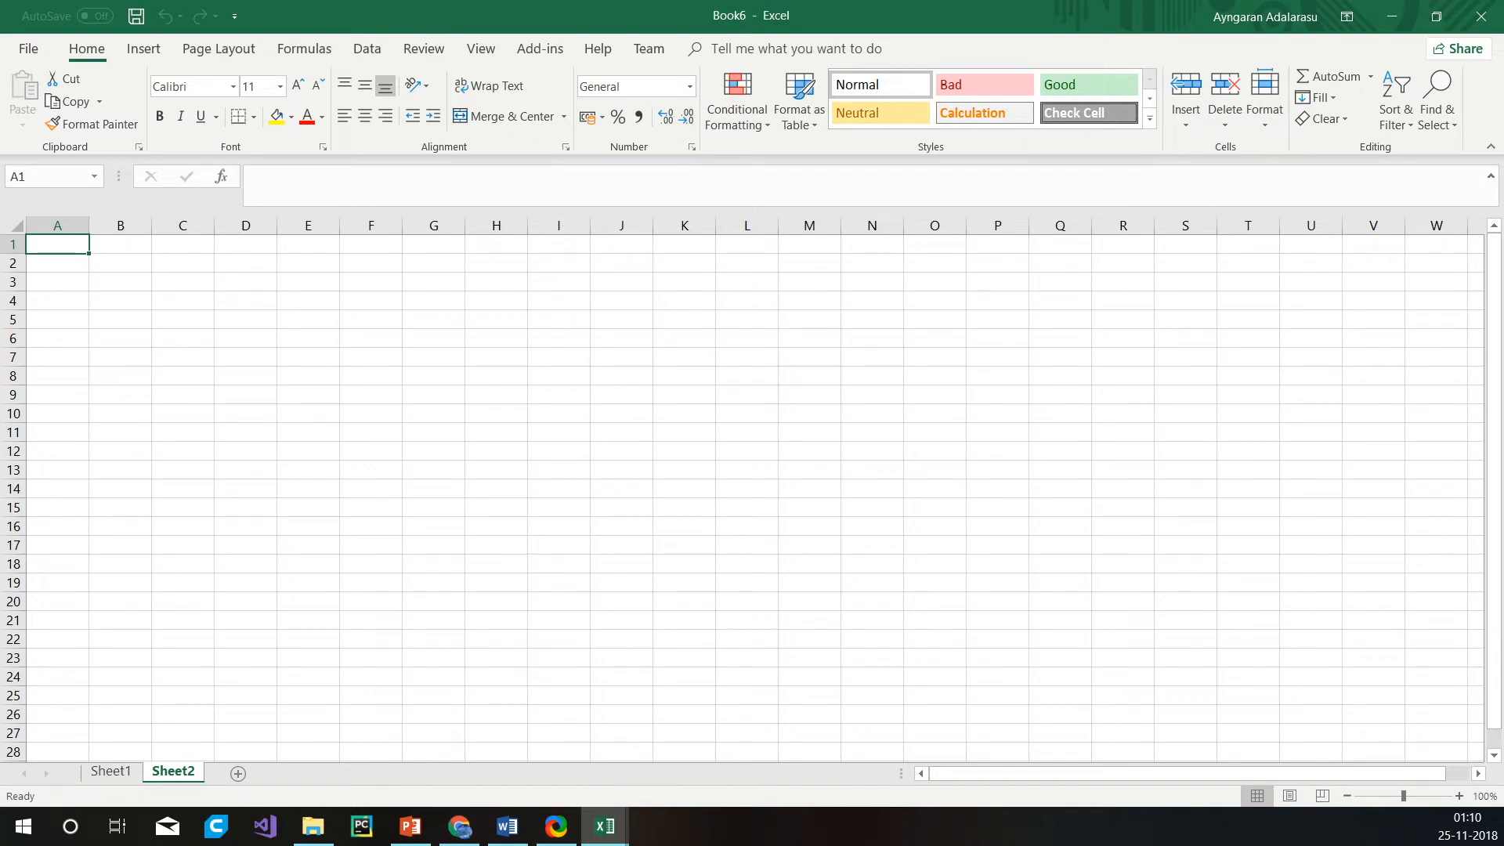
{"action": "right_click", "coordinate": [184, 771]}
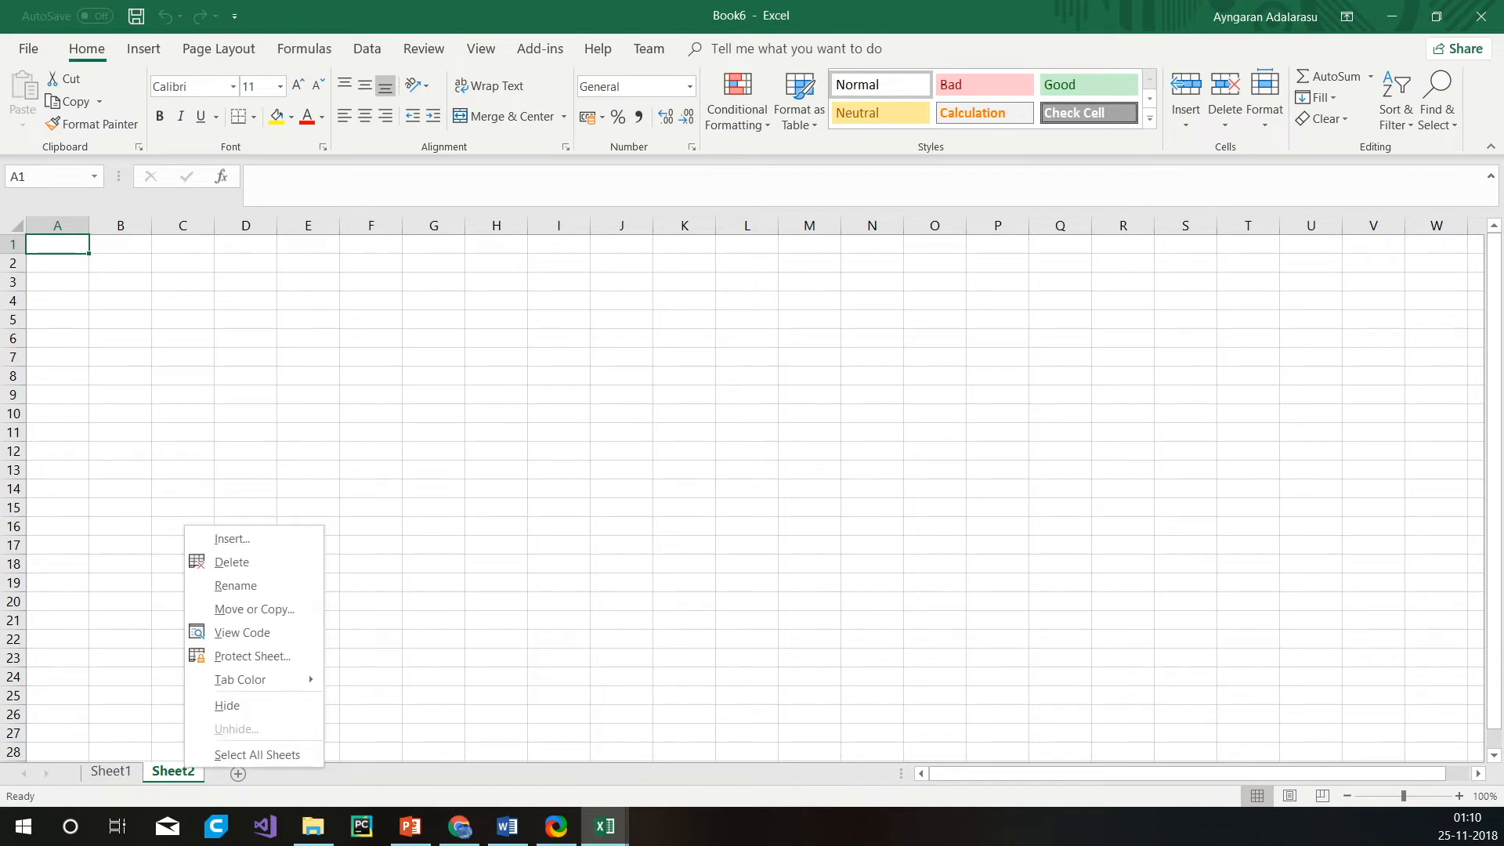
{"action": "left_click", "coordinate": [224, 589]}
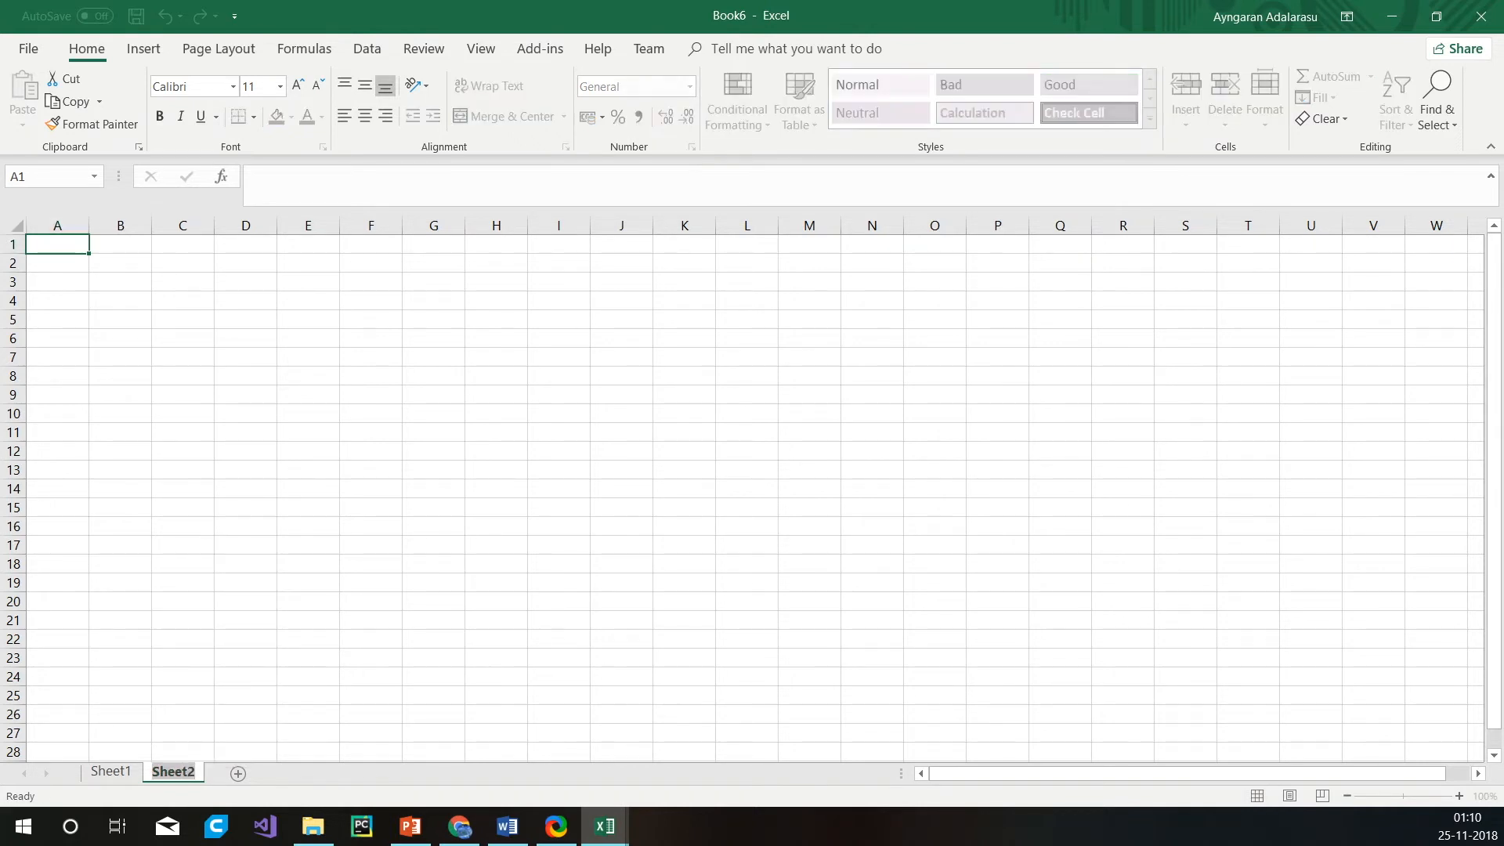
{"action": "type", "text": "Grade"}
{"action": "key", "text": "Return"}
{"action": "type", "text": "_sh"}
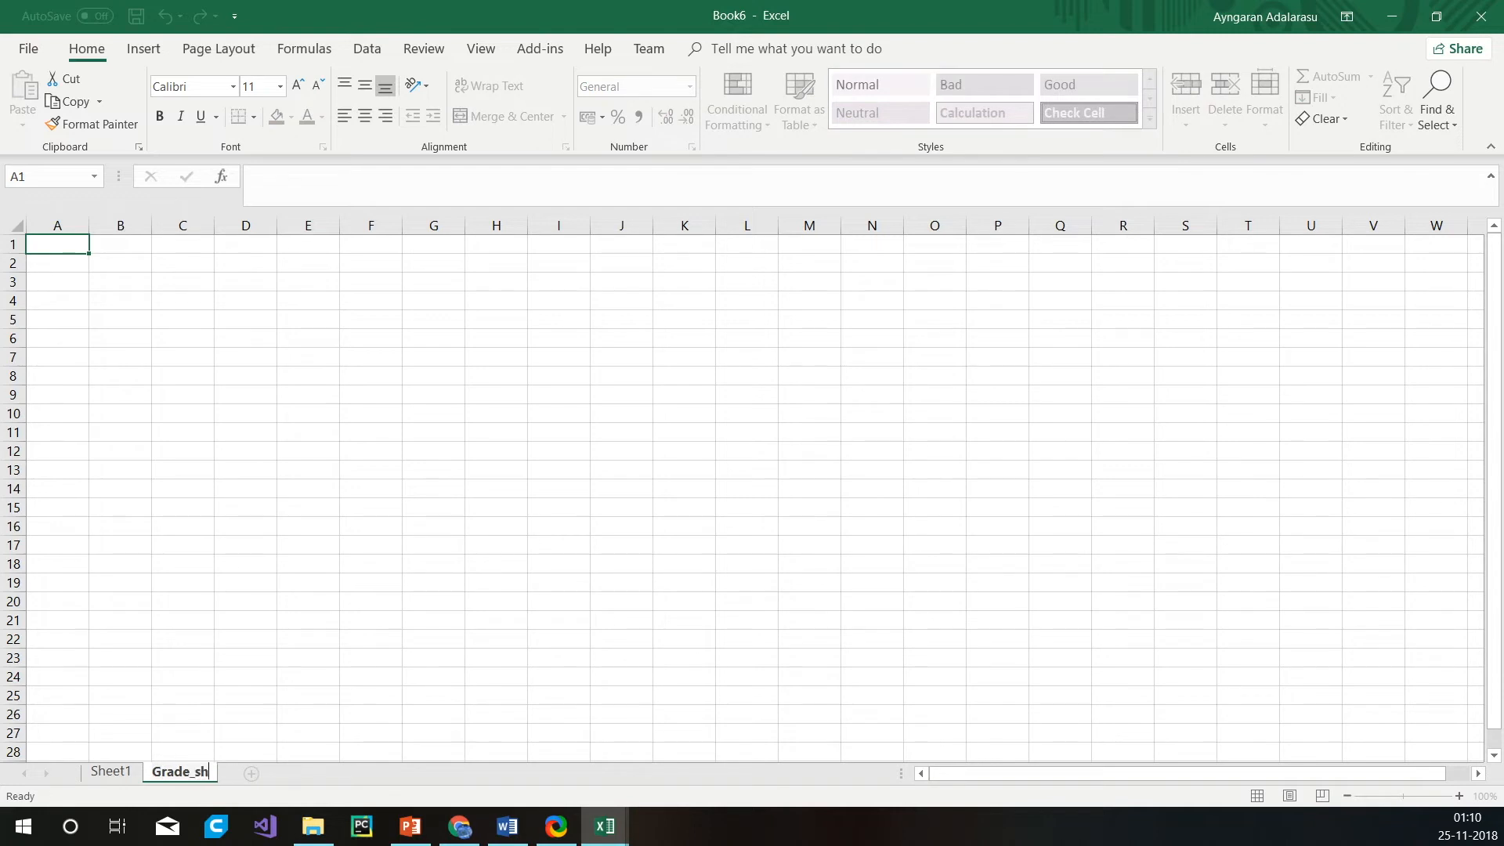
{"action": "type", "text": "eet"}
{"action": "key", "text": "Return"}
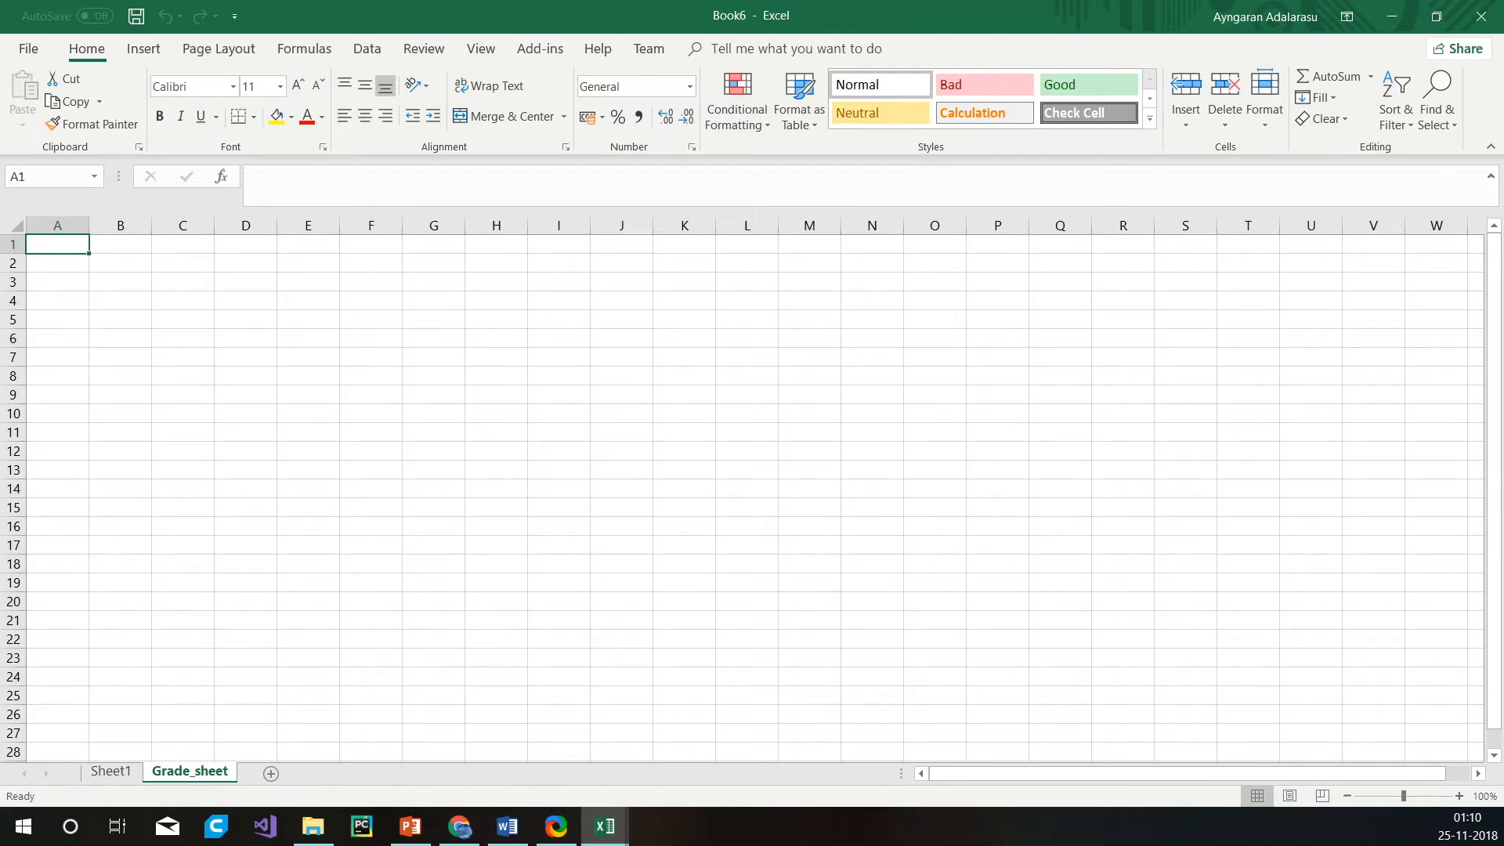
Delete the worksheet Sheet1 from the workbook.
{"action": "key", "text": "ctrl+Page_Up"}
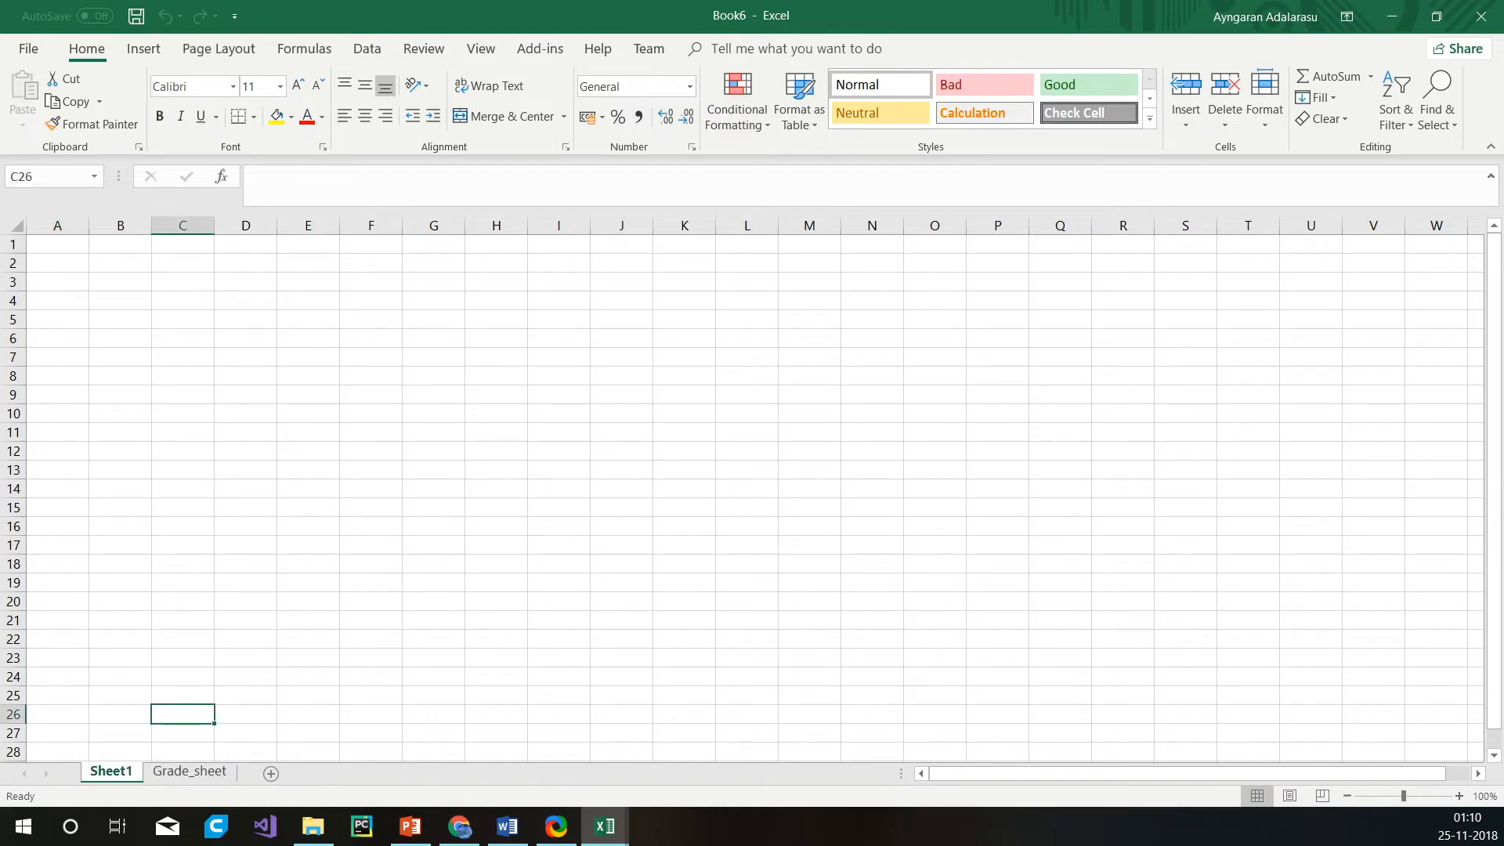
{"action": "right_click", "coordinate": [110, 771]}
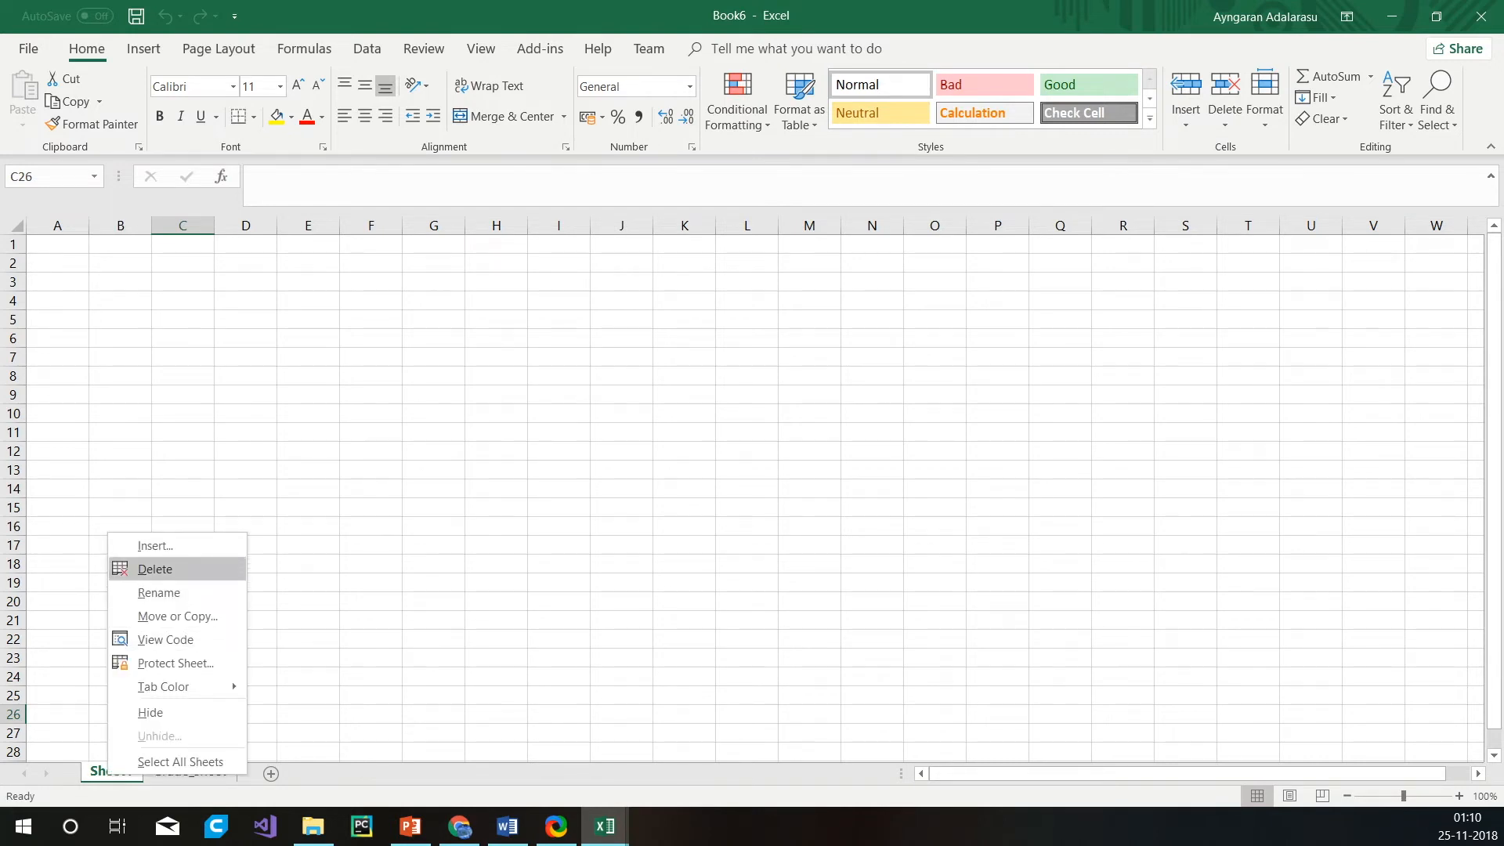
{"action": "left_click", "coordinate": [155, 568]}
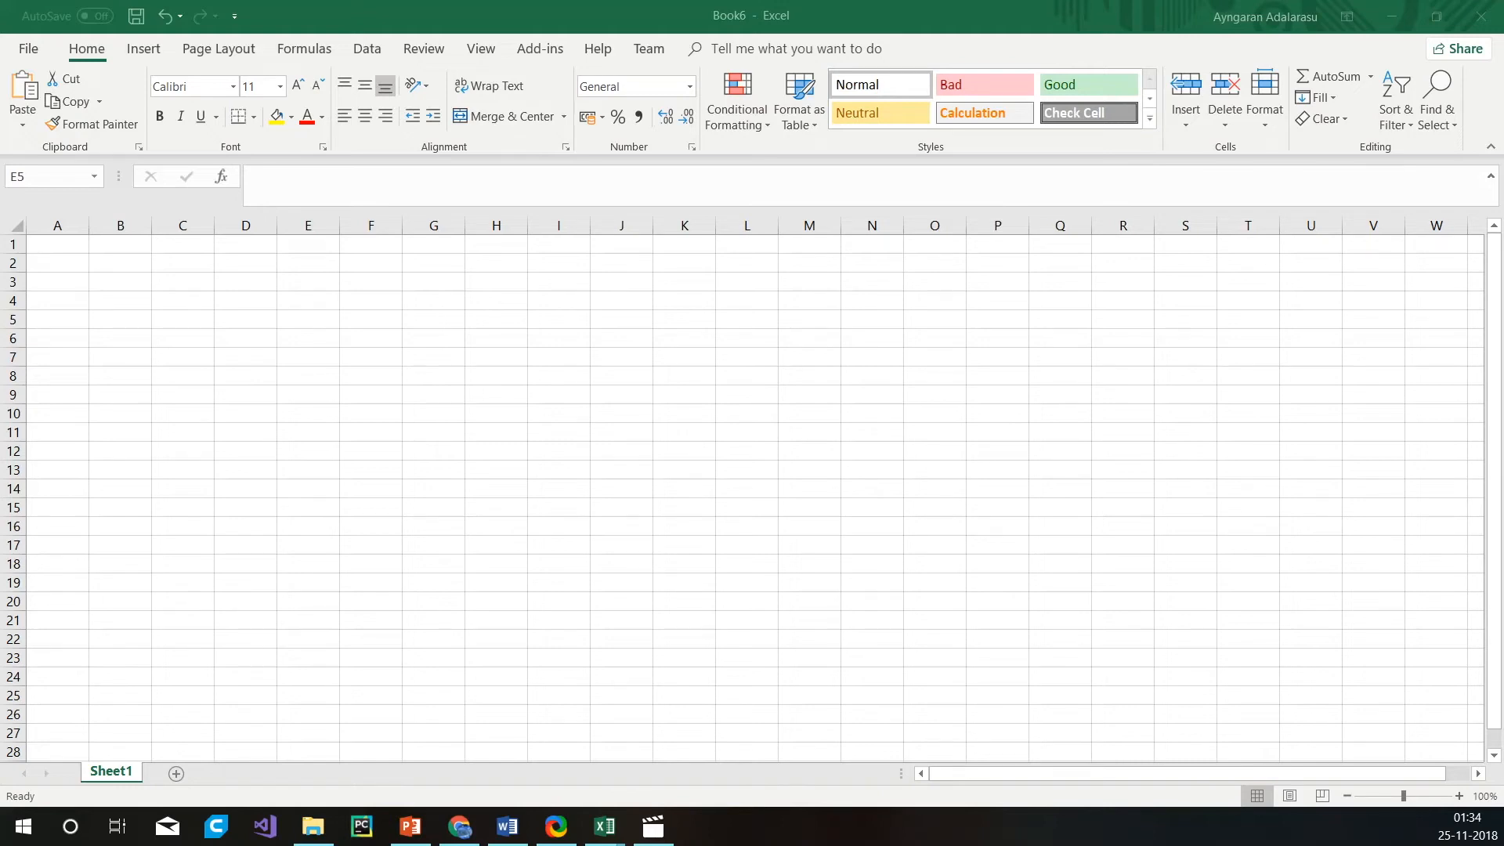
{"action": "left_click", "coordinate": [308, 319]}
{"action": "double_click", "coordinate": [308, 319]}
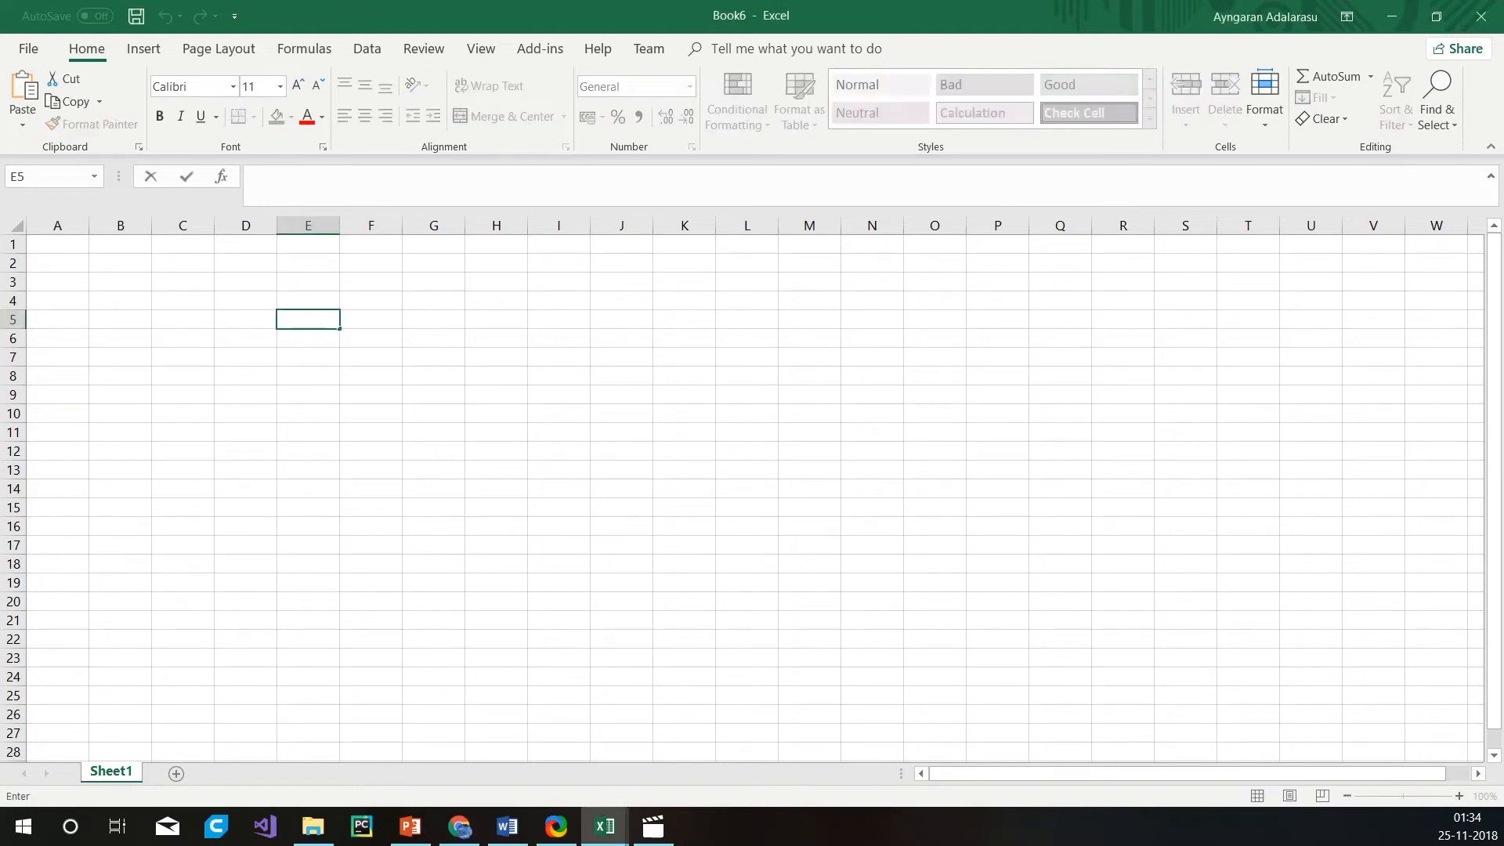
Enter the column headings Name, Admission No and Class in cells A1 to C1.
{"action": "left_click", "coordinate": [58, 245]}
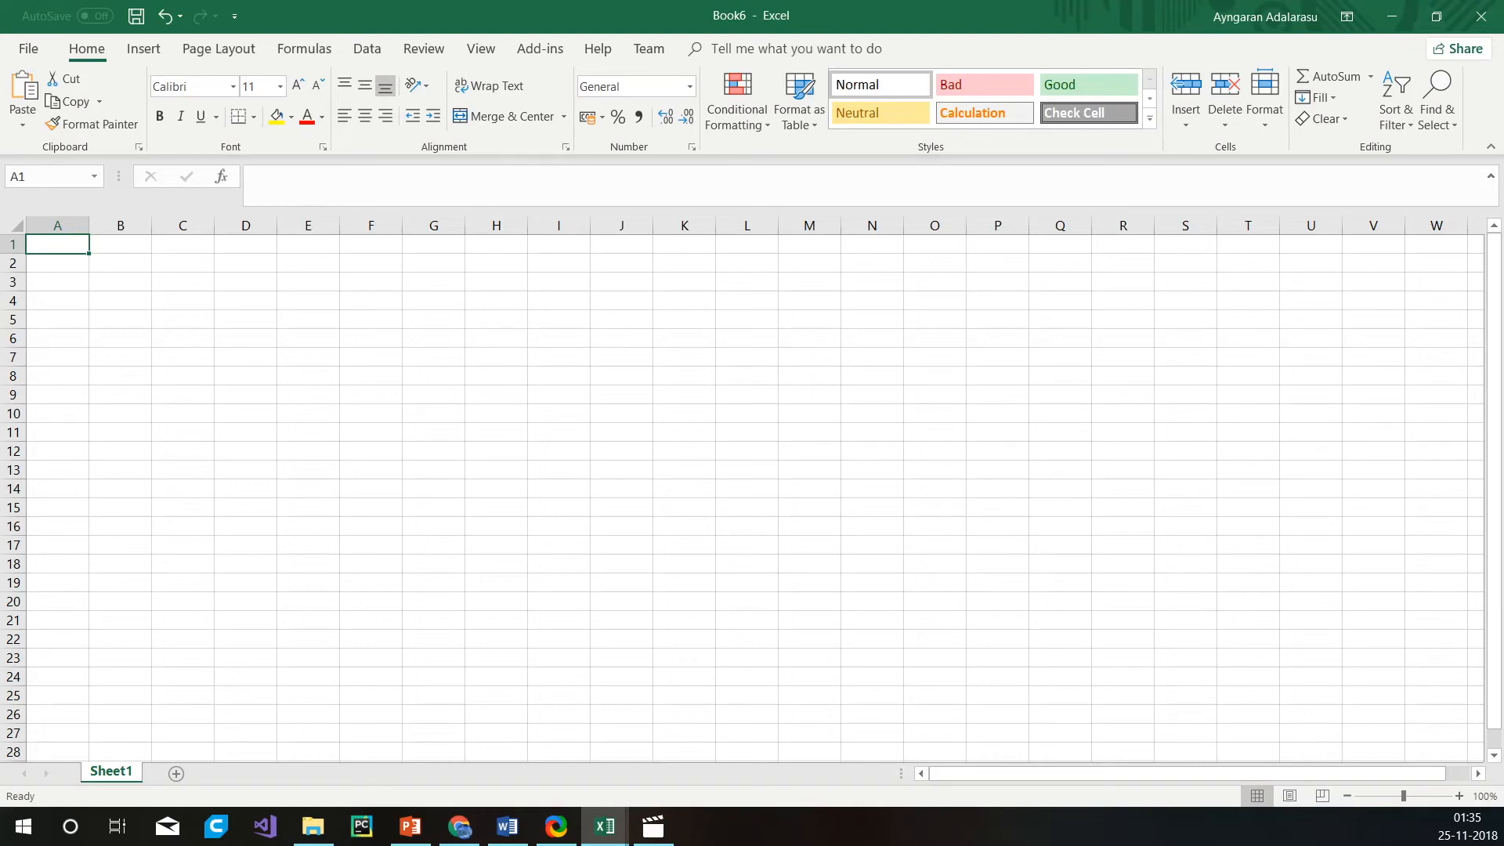
{"action": "type", "text": "Name"}
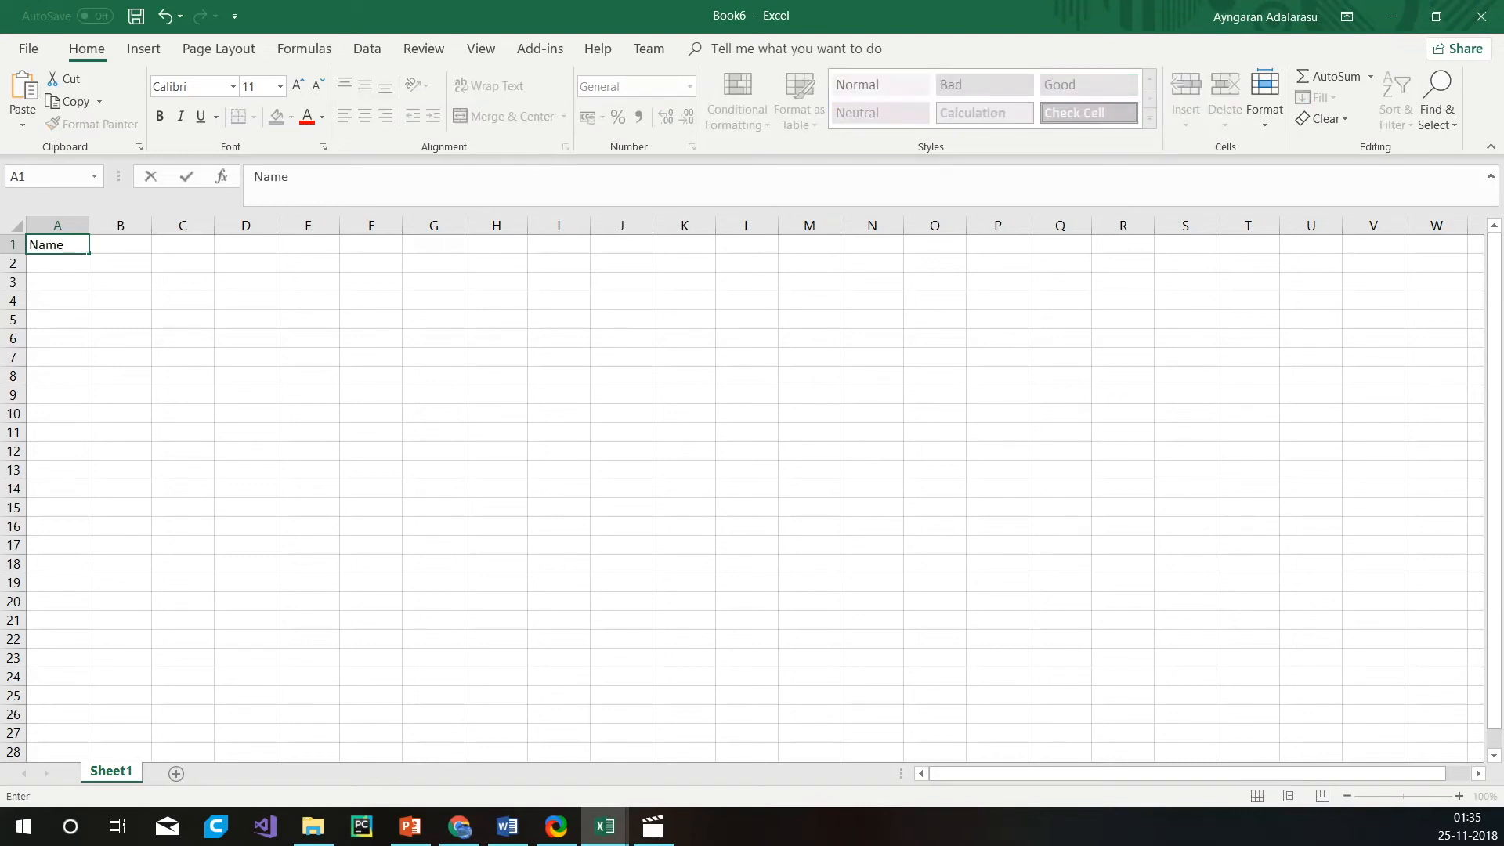
{"action": "key", "text": "Tab"}
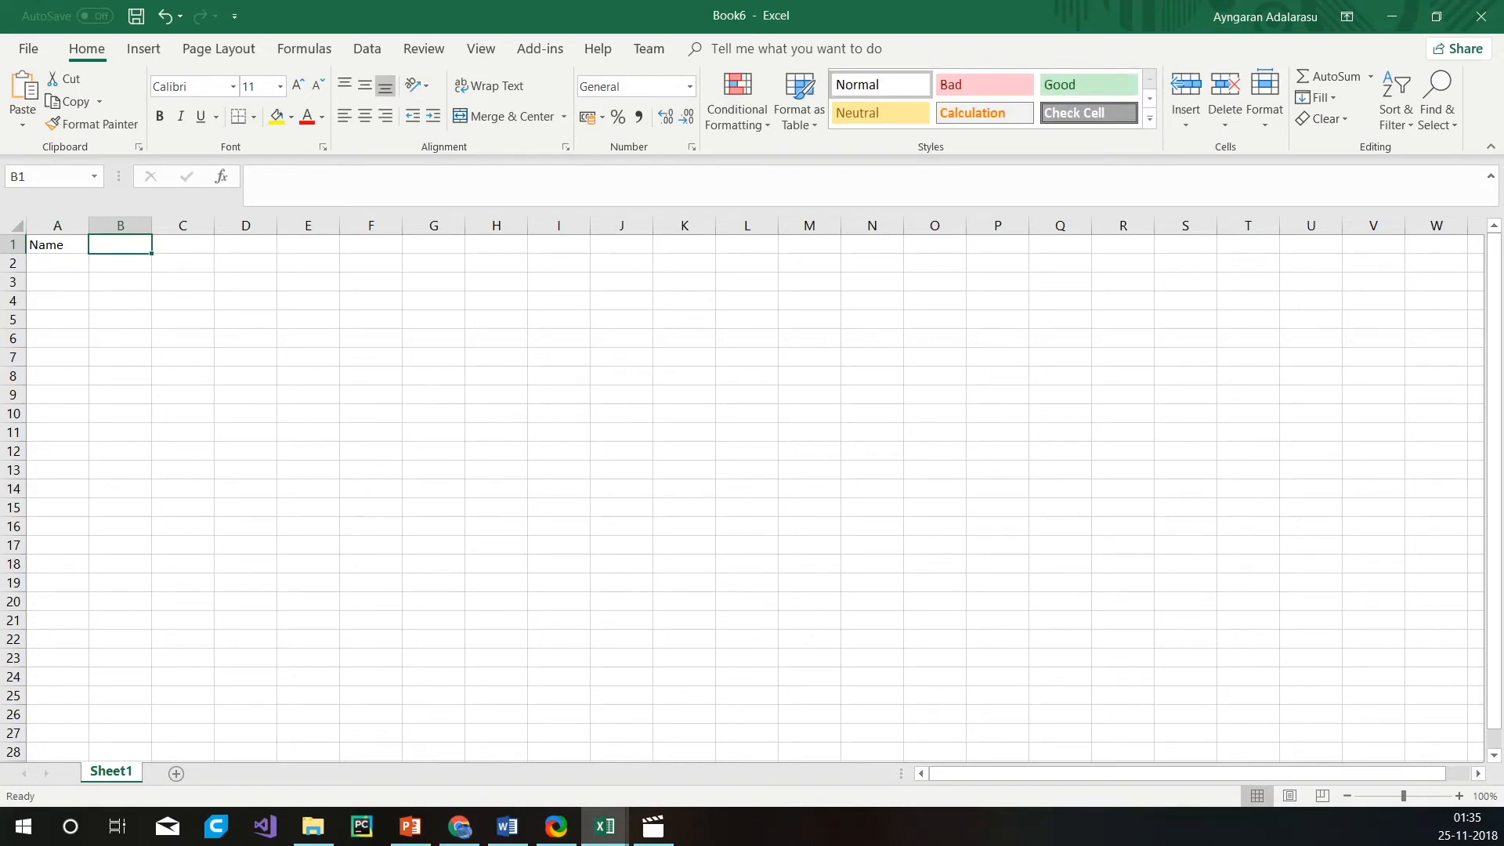
{"action": "type", "text": "Admissi"}
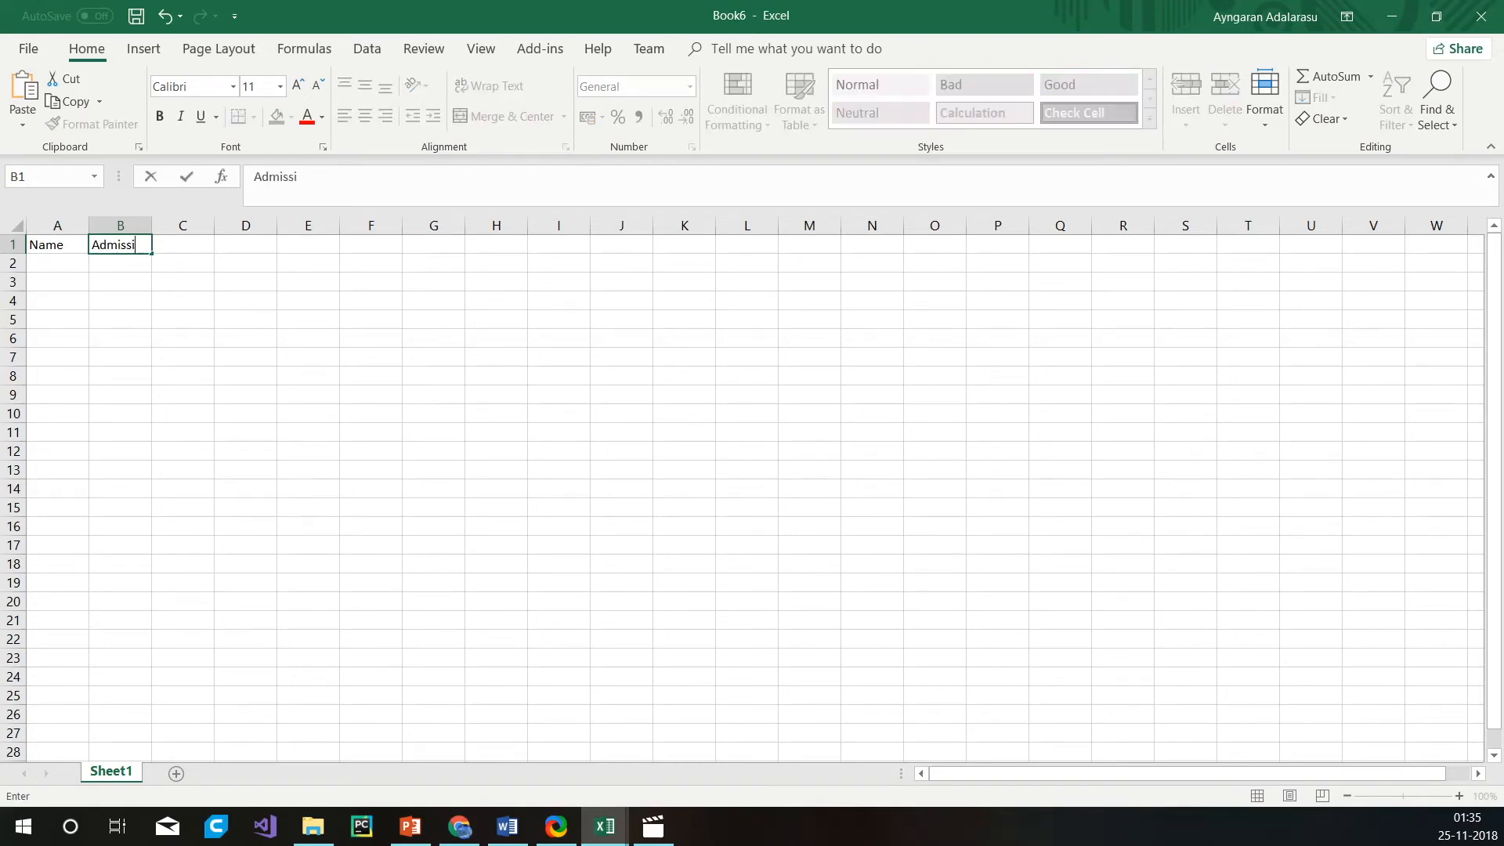
{"action": "type", "text": "on No"}
{"action": "key", "text": "Tab"}
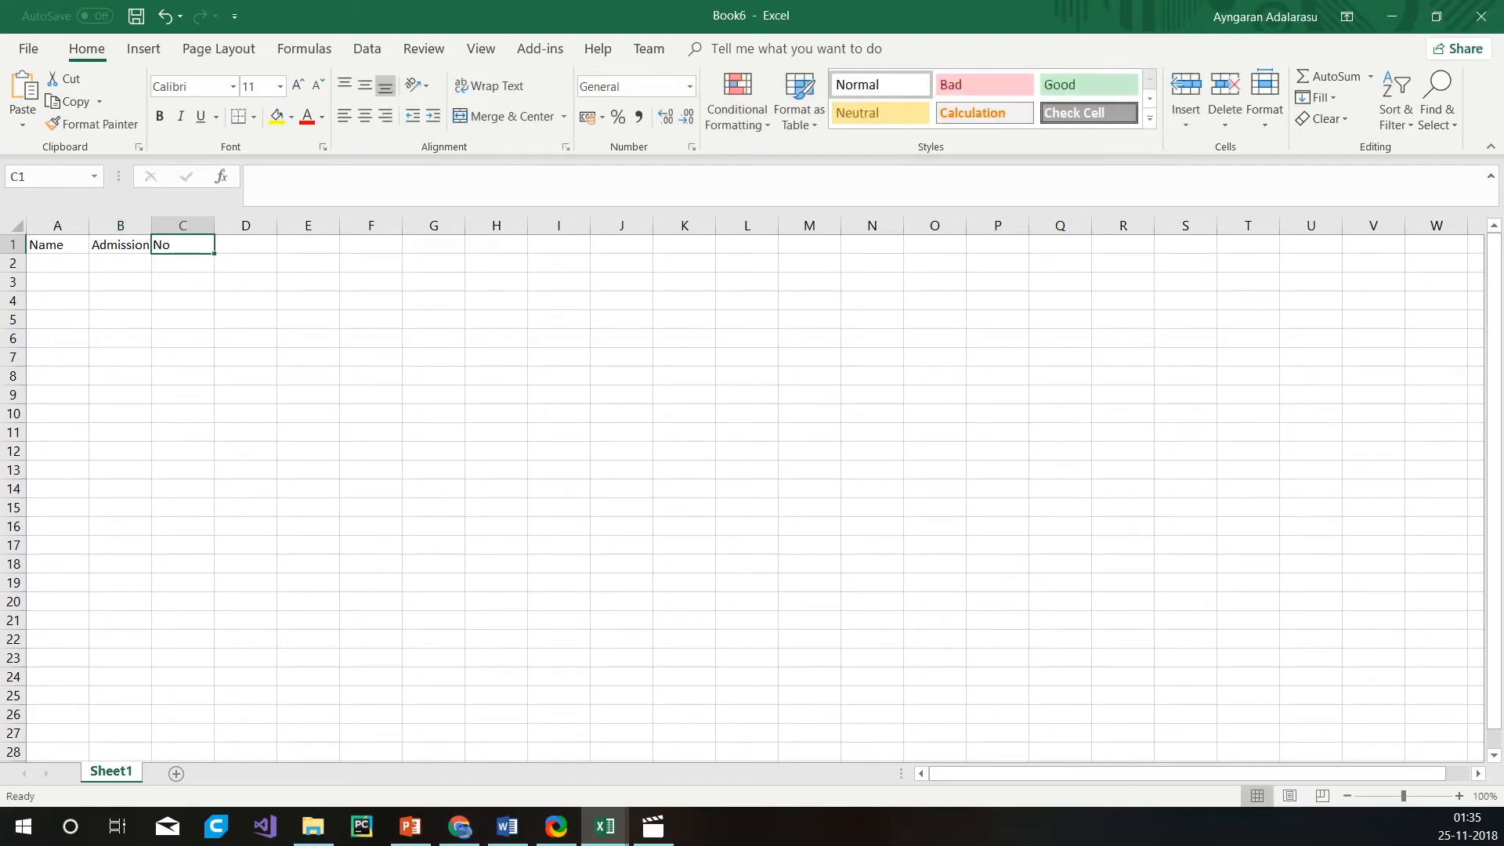
{"action": "type", "text": "Class"}
{"action": "key", "text": "Tab"}
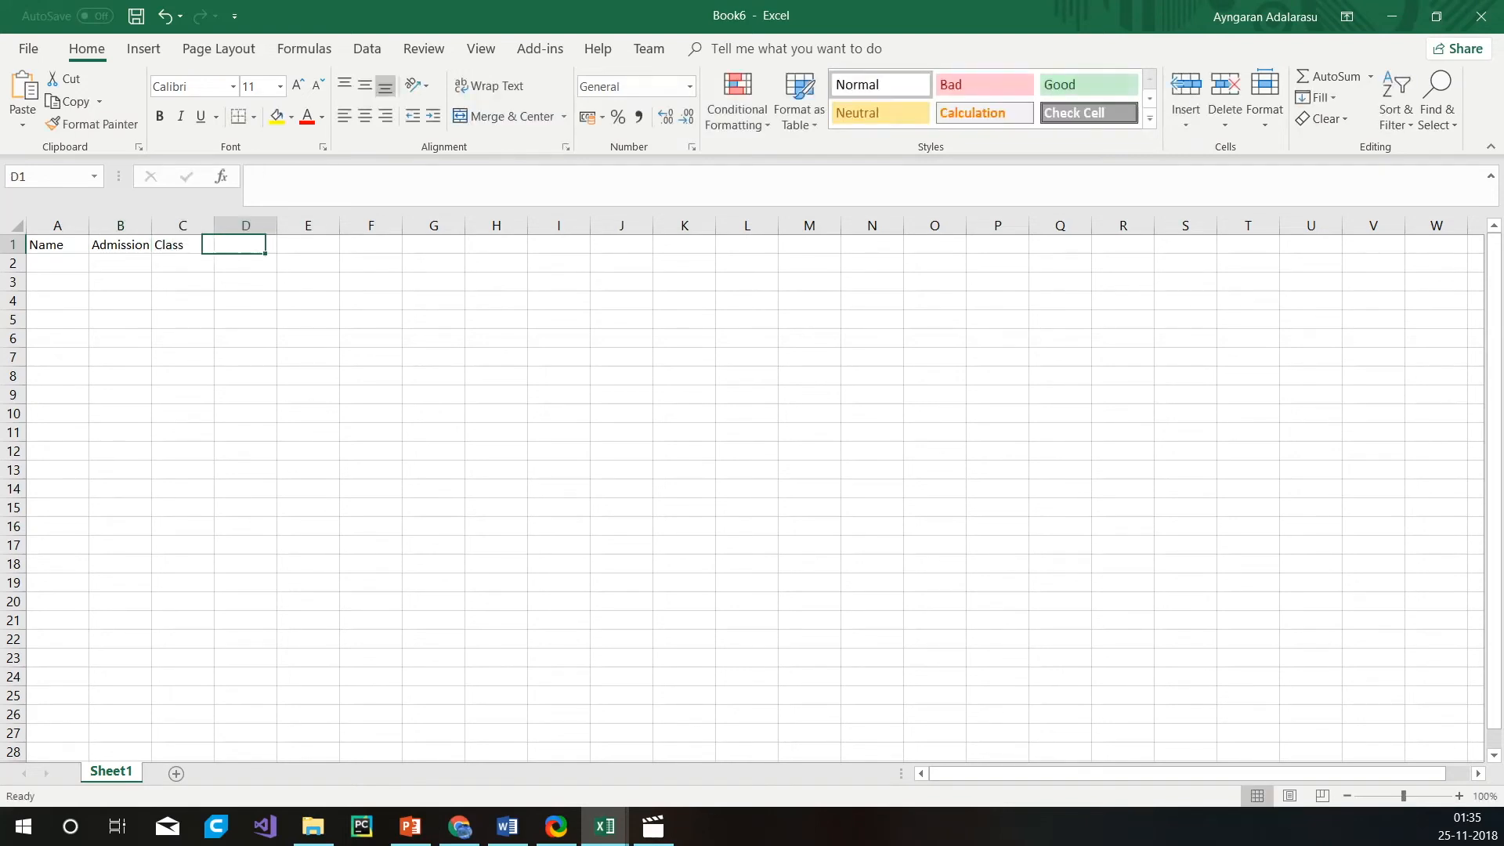
Enter the headings Mother name and Contact No in cells D1 and E1.
{"action": "type", "text": "Mother"}
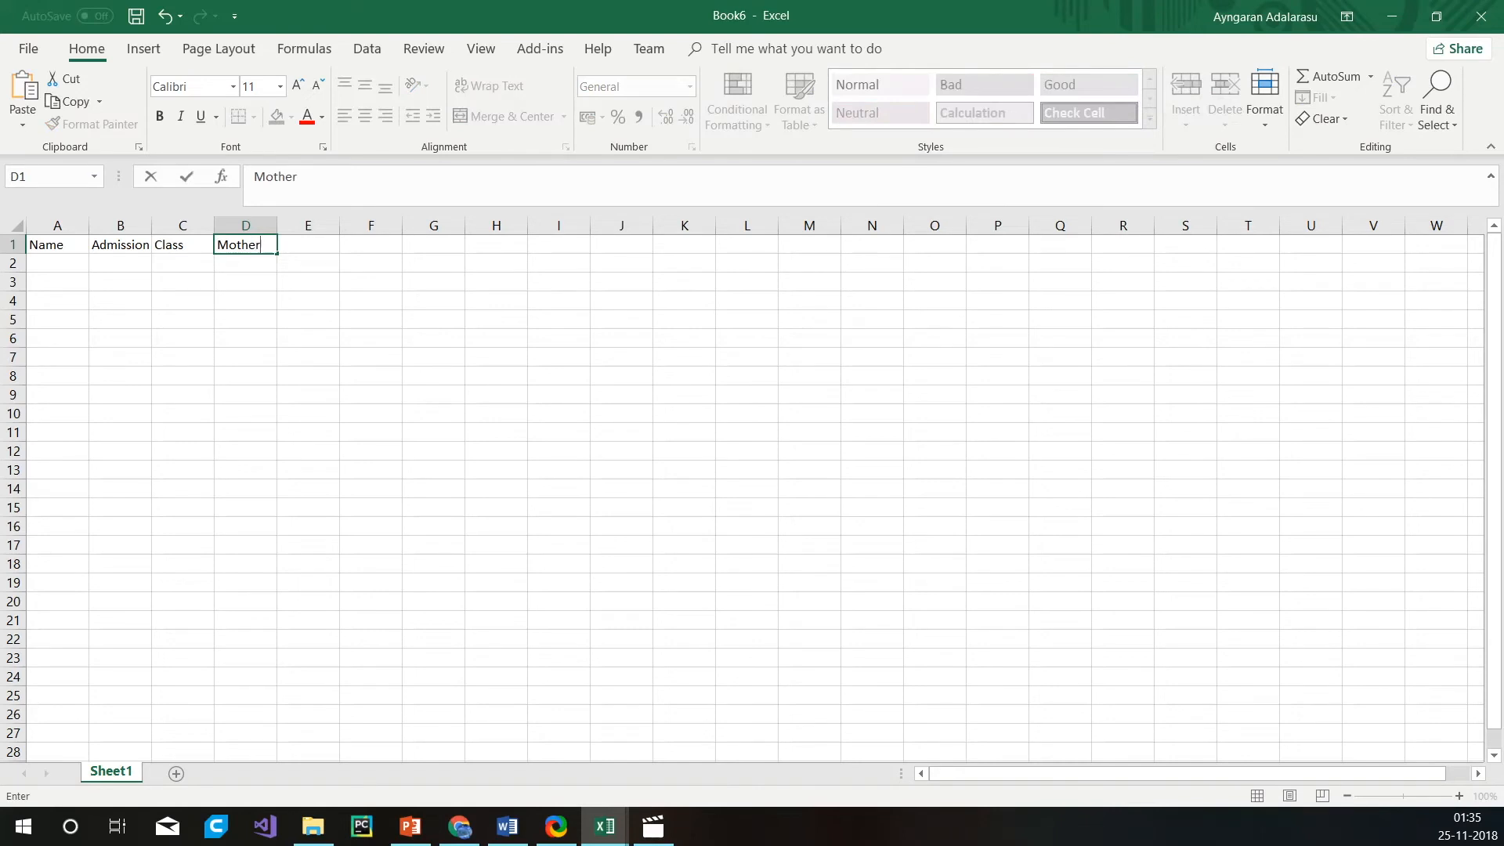
{"action": "type", "text": " nme"}
{"action": "key", "text": "BackSpace"}
{"action": "key", "text": "BackSpace"}
{"action": "type", "text": "ame"}
{"action": "key", "text": "Tab"}
{"action": "type", "text": "Contact"}
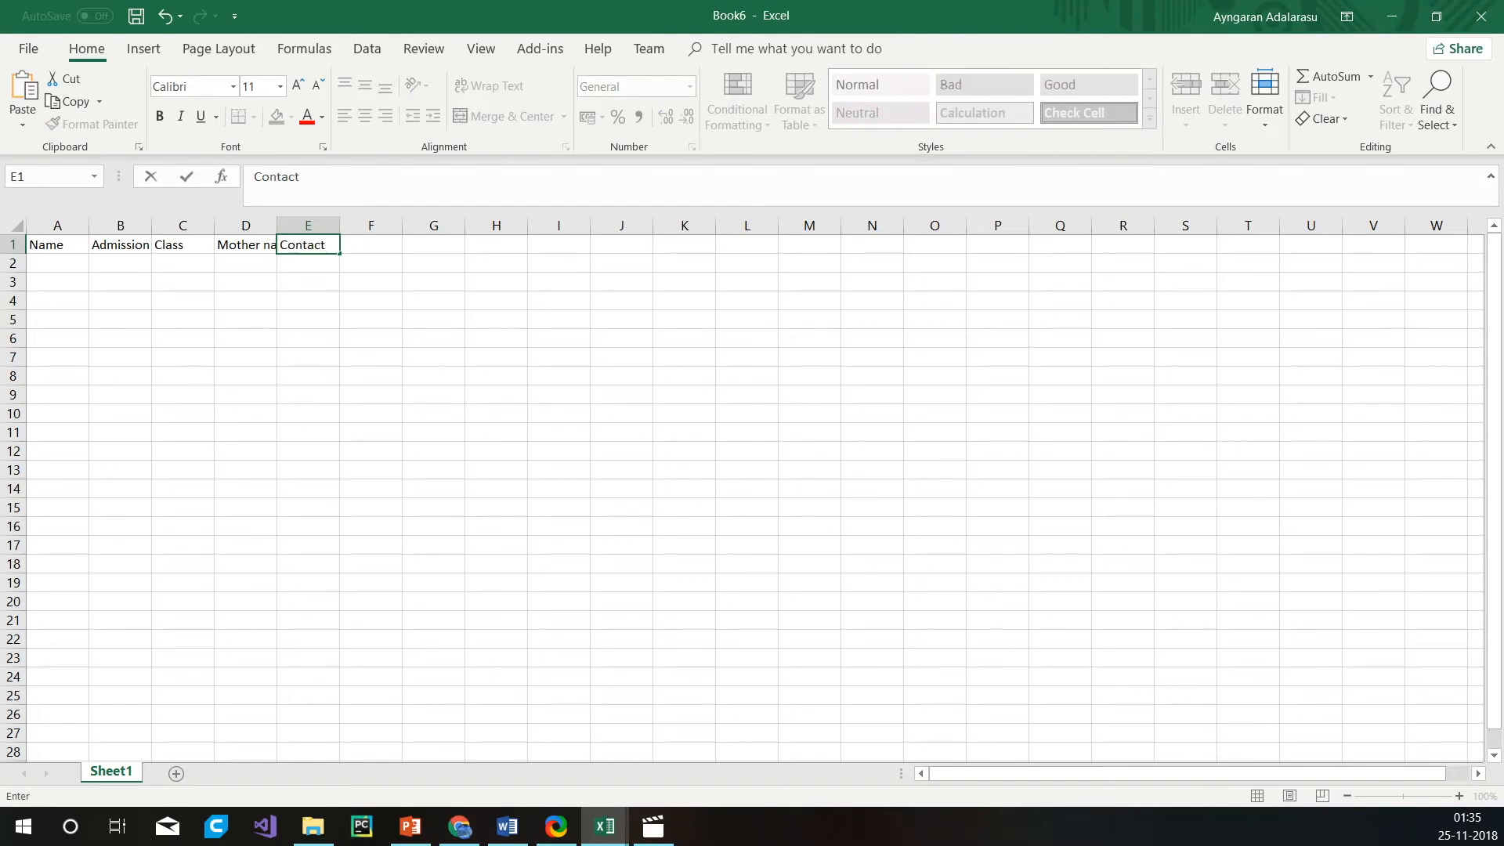
{"action": "type", "text": " NO"}
{"action": "key", "text": "BackSpace"}
{"action": "type", "text": "o"}
{"action": "key", "text": "Return"}
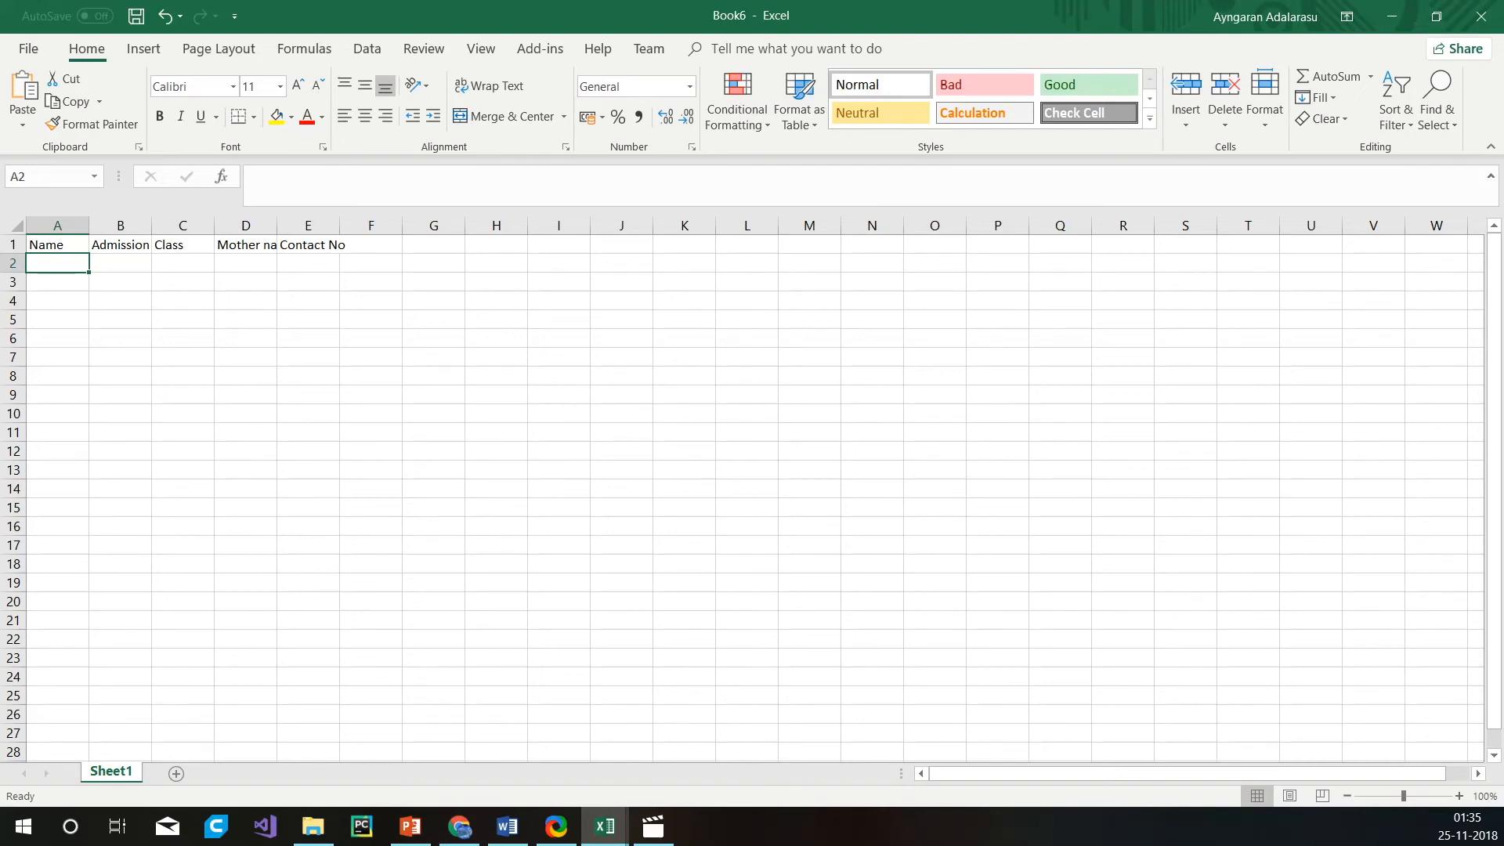
Fill row 2 with the first student's name, admission number, class 1, mother's name and masked contact number.
{"action": "type", "text": "Latha"}
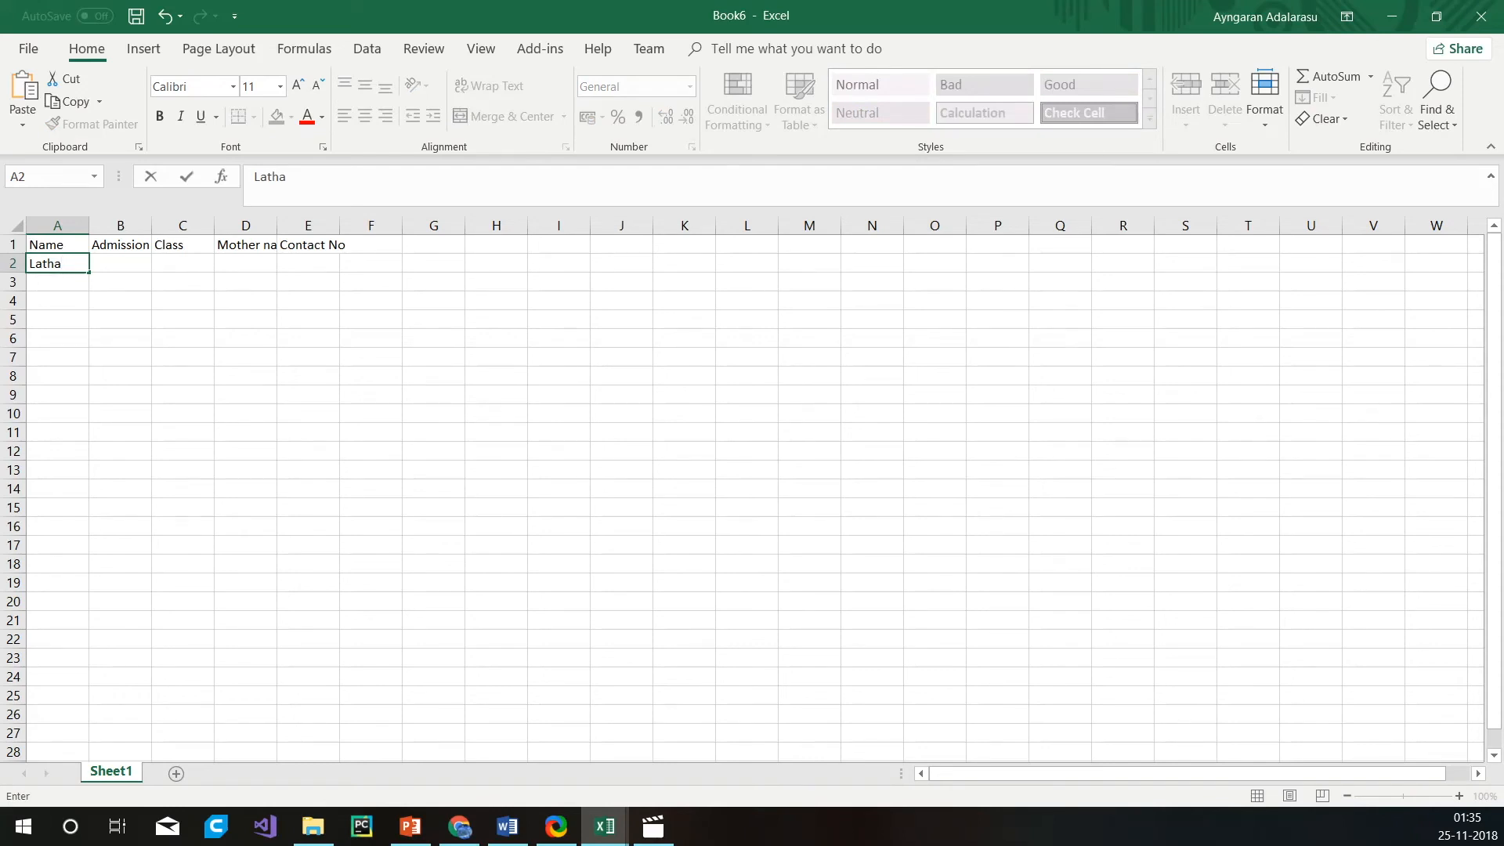
{"action": "key", "text": "Tab"}
{"action": "type", "text": "2300"}
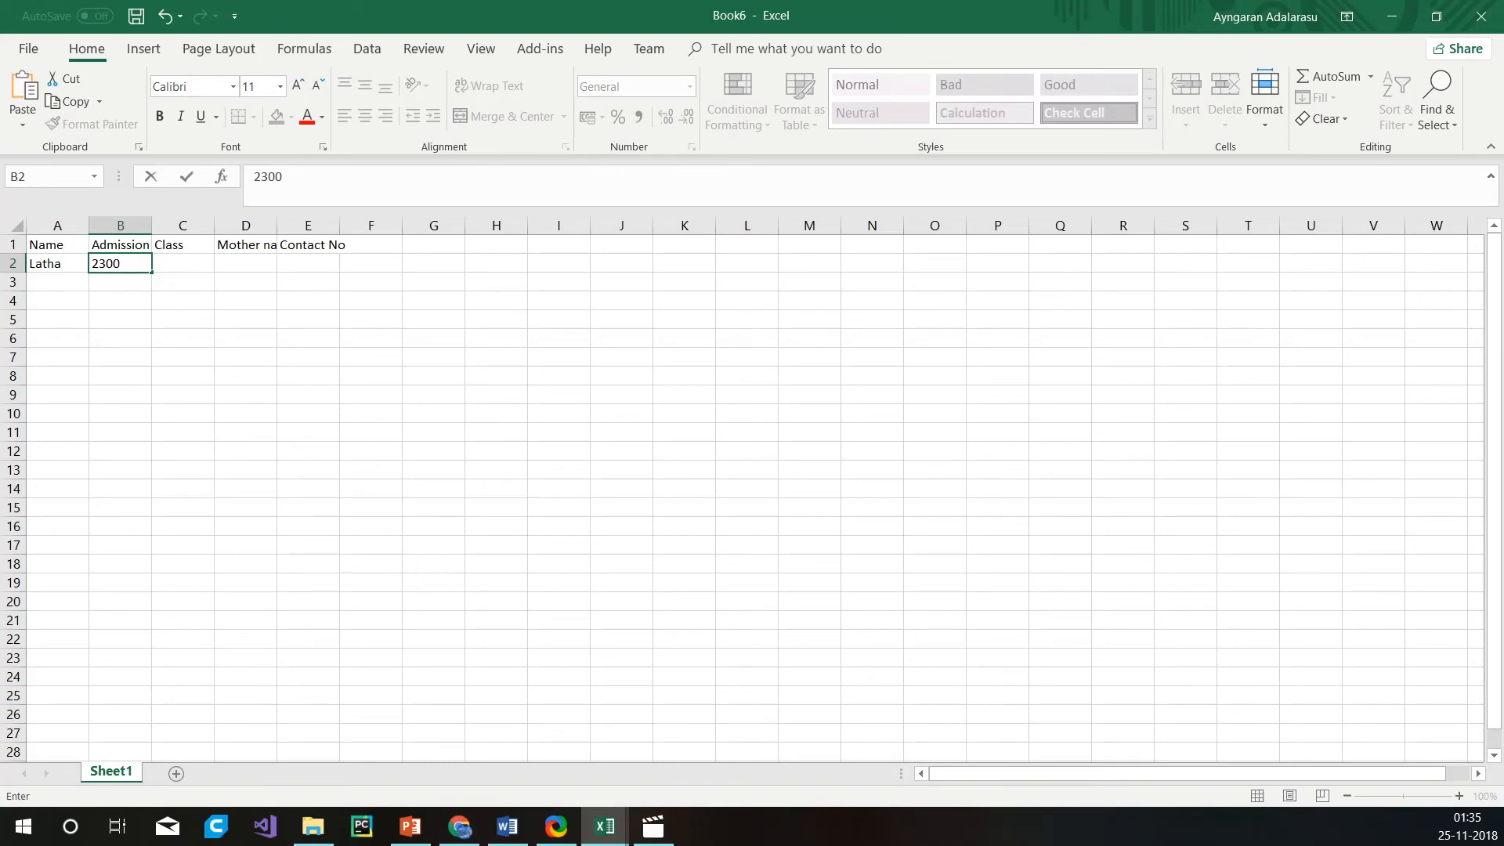
{"action": "key", "text": "Tab"}
{"action": "type", "text": "1"}
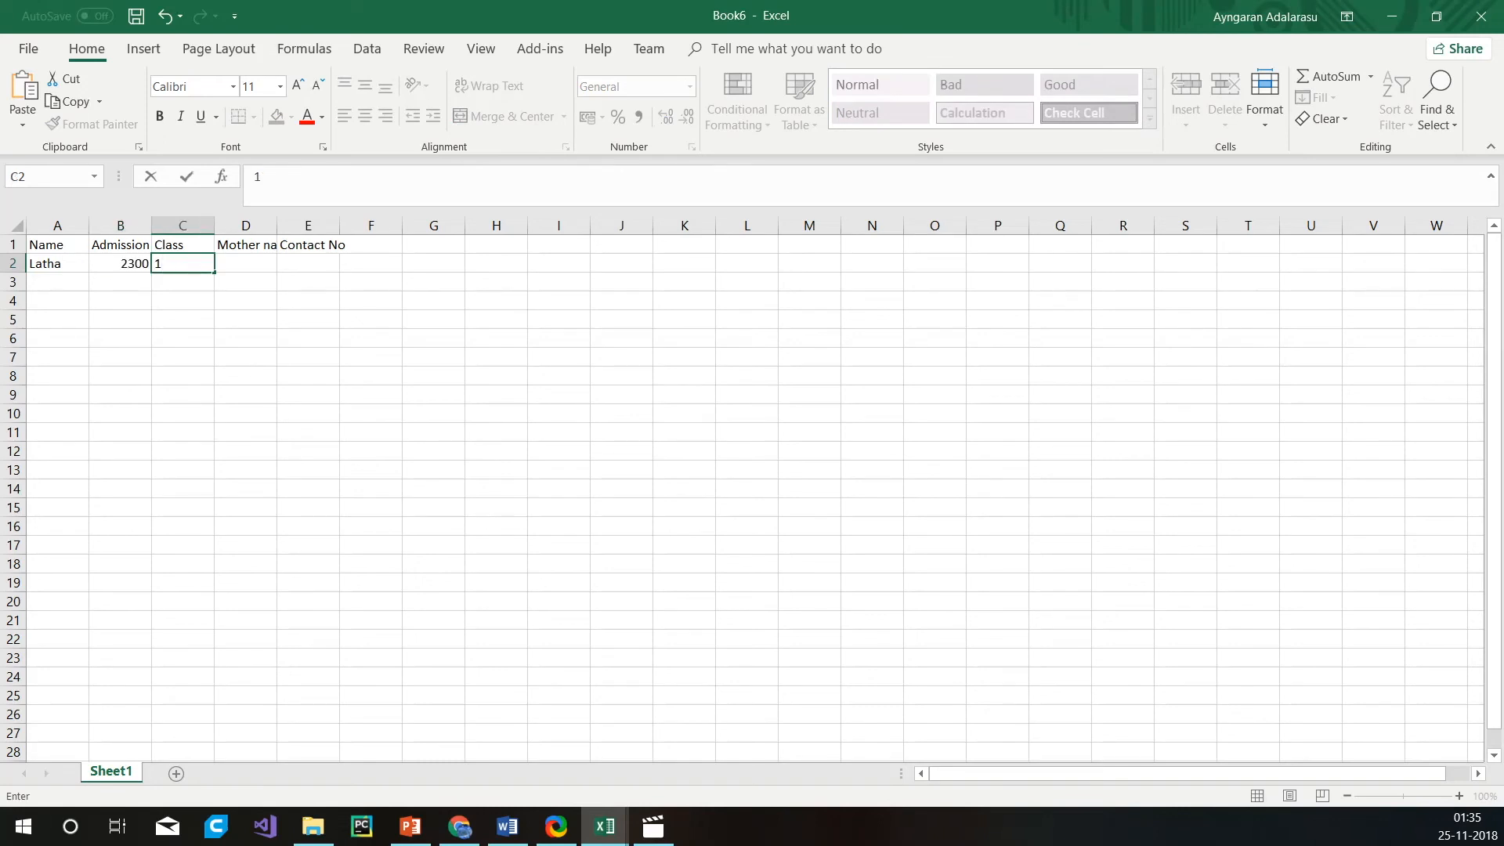
{"action": "key", "text": "Tab"}
{"action": "type", "text": "Lalitha"}
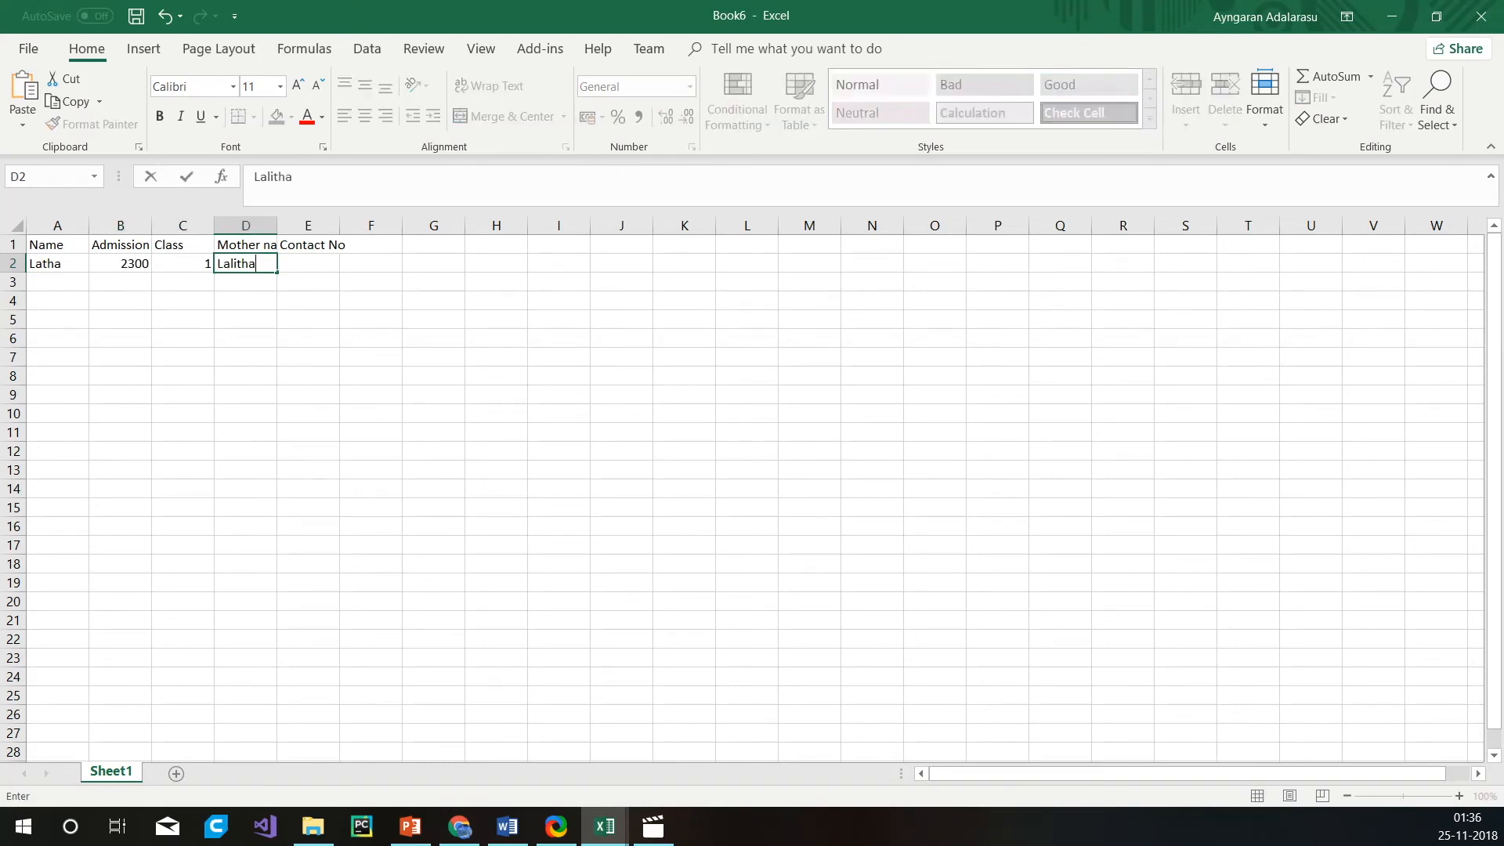
{"action": "key", "text": "Tab"}
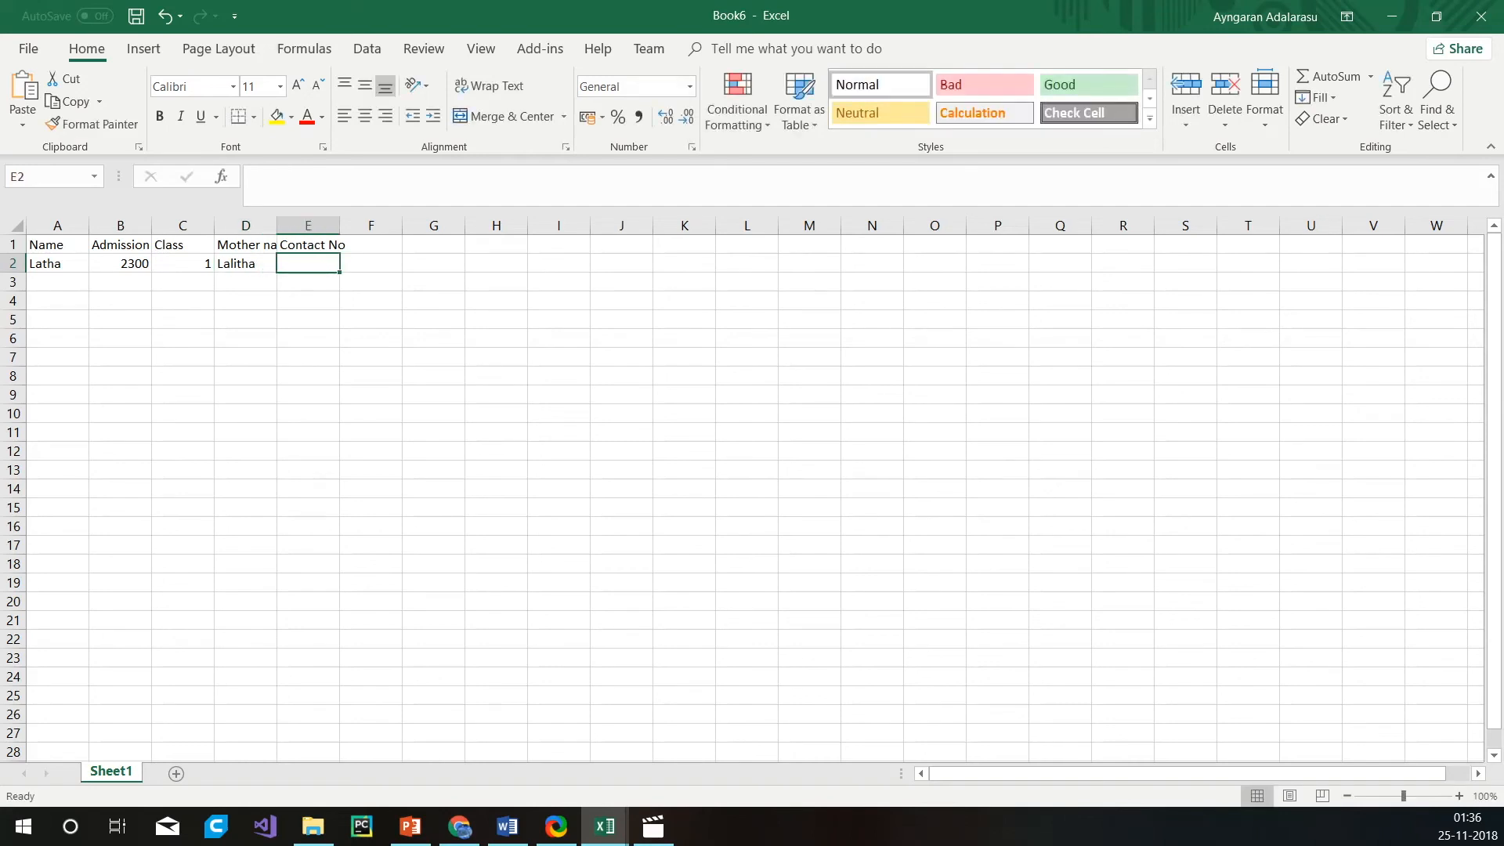
{"action": "type", "text": "98xxxxxxxx"}
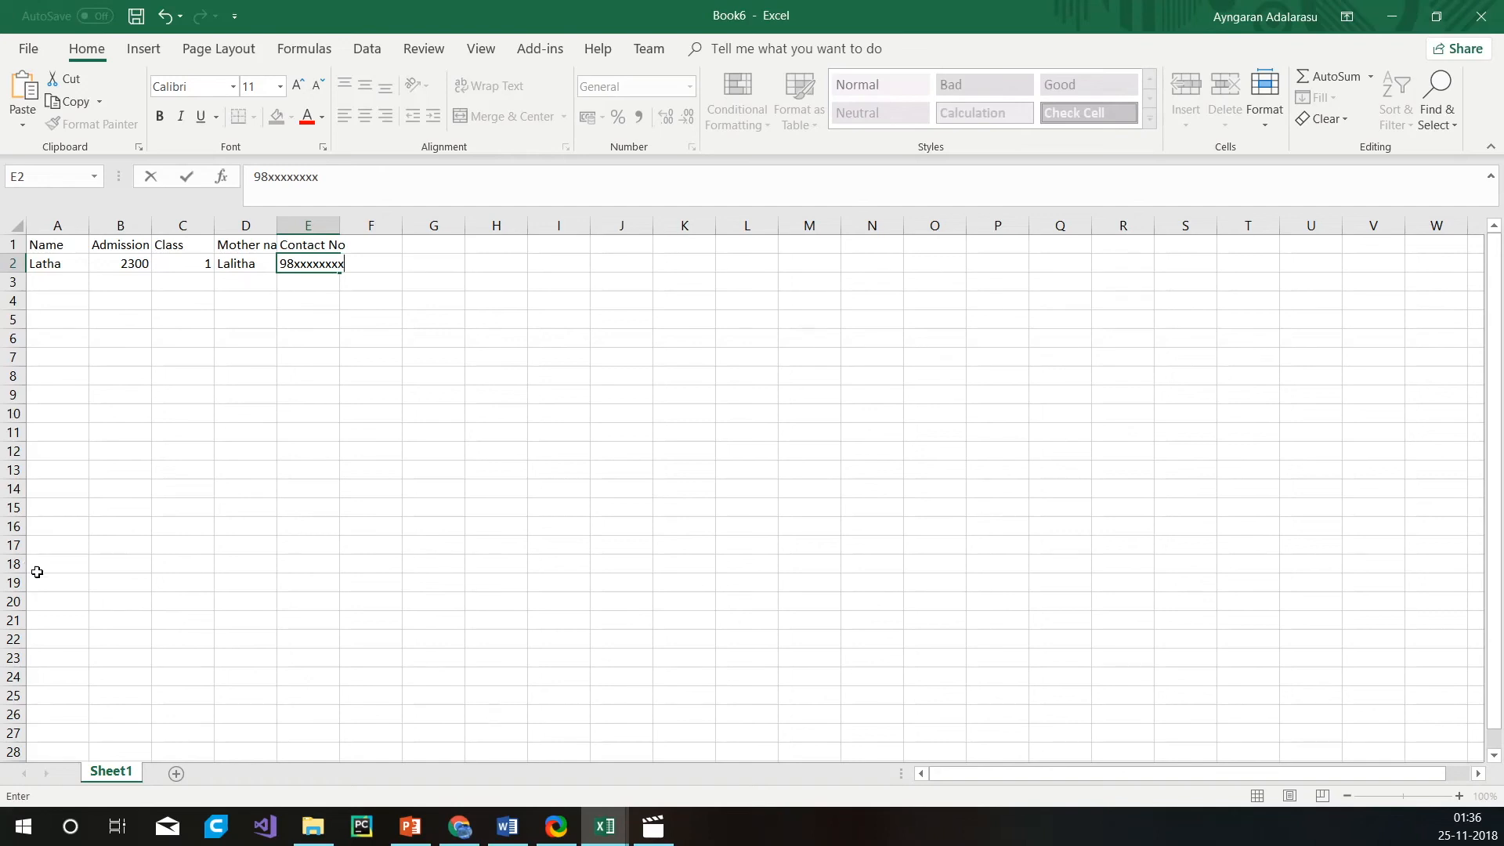
{"action": "left_click", "coordinate": [218, 827]}
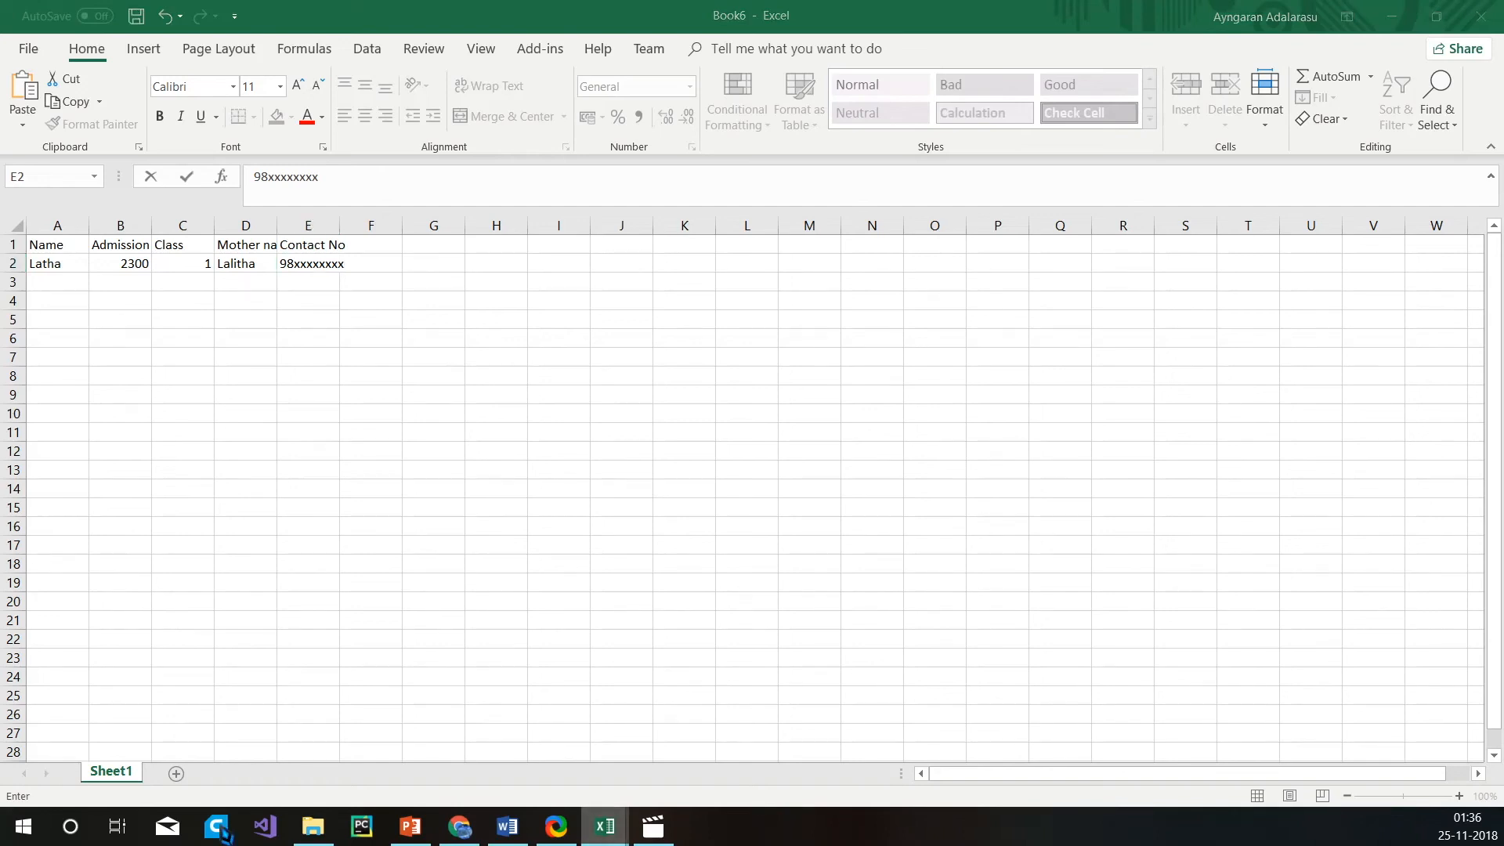
{"action": "left_click", "coordinate": [563, 742]}
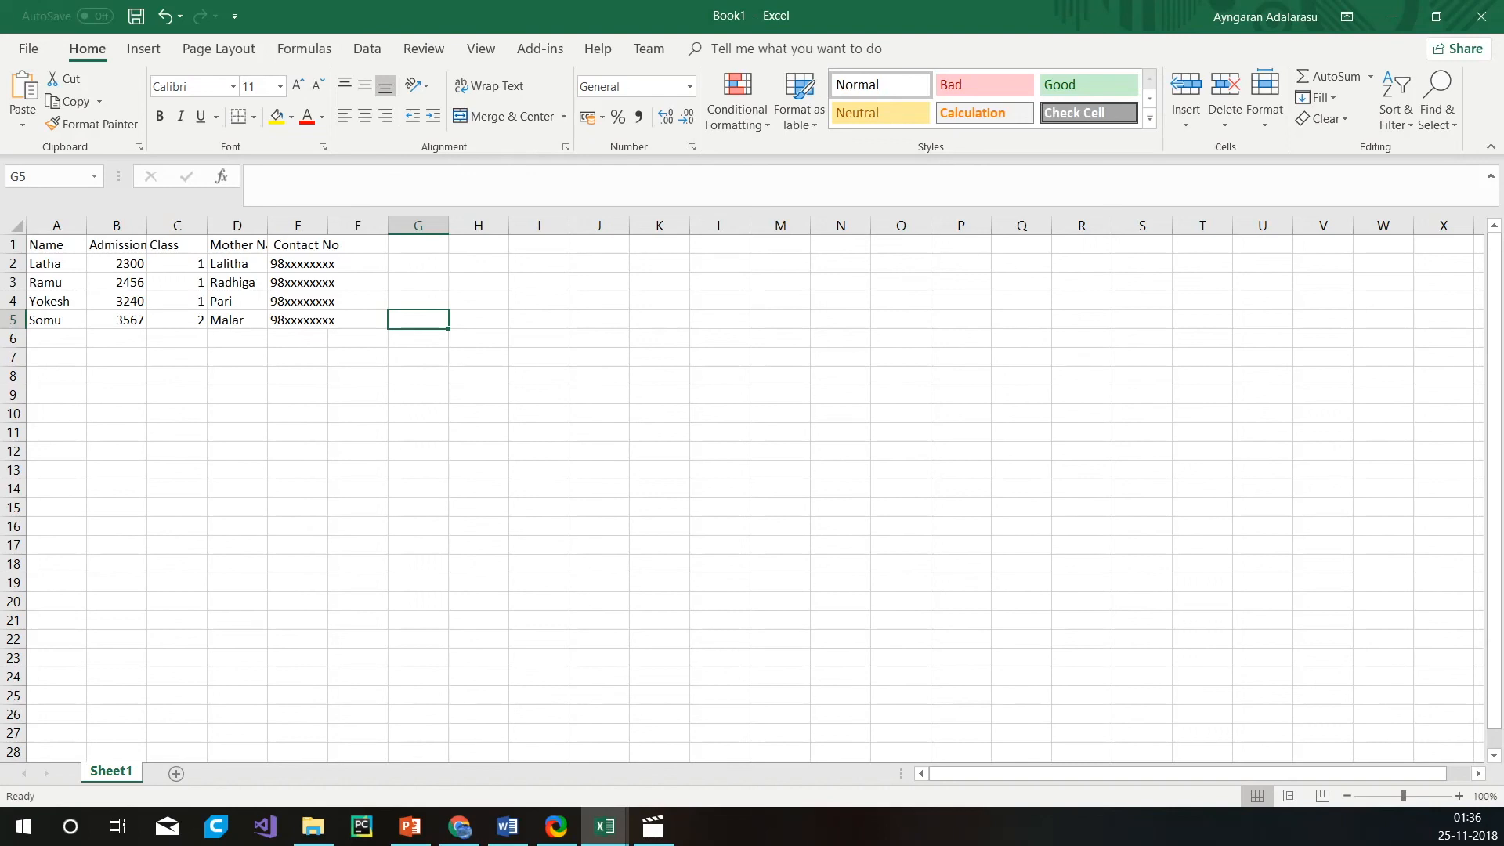
Widen the Admission No, Mother Name and Contact No columns so their headings fit.
{"action": "left_click_drag", "start_coordinate": [147, 226], "coordinate": [166, 226]}
{"action": "double_click", "coordinate": [166, 225]}
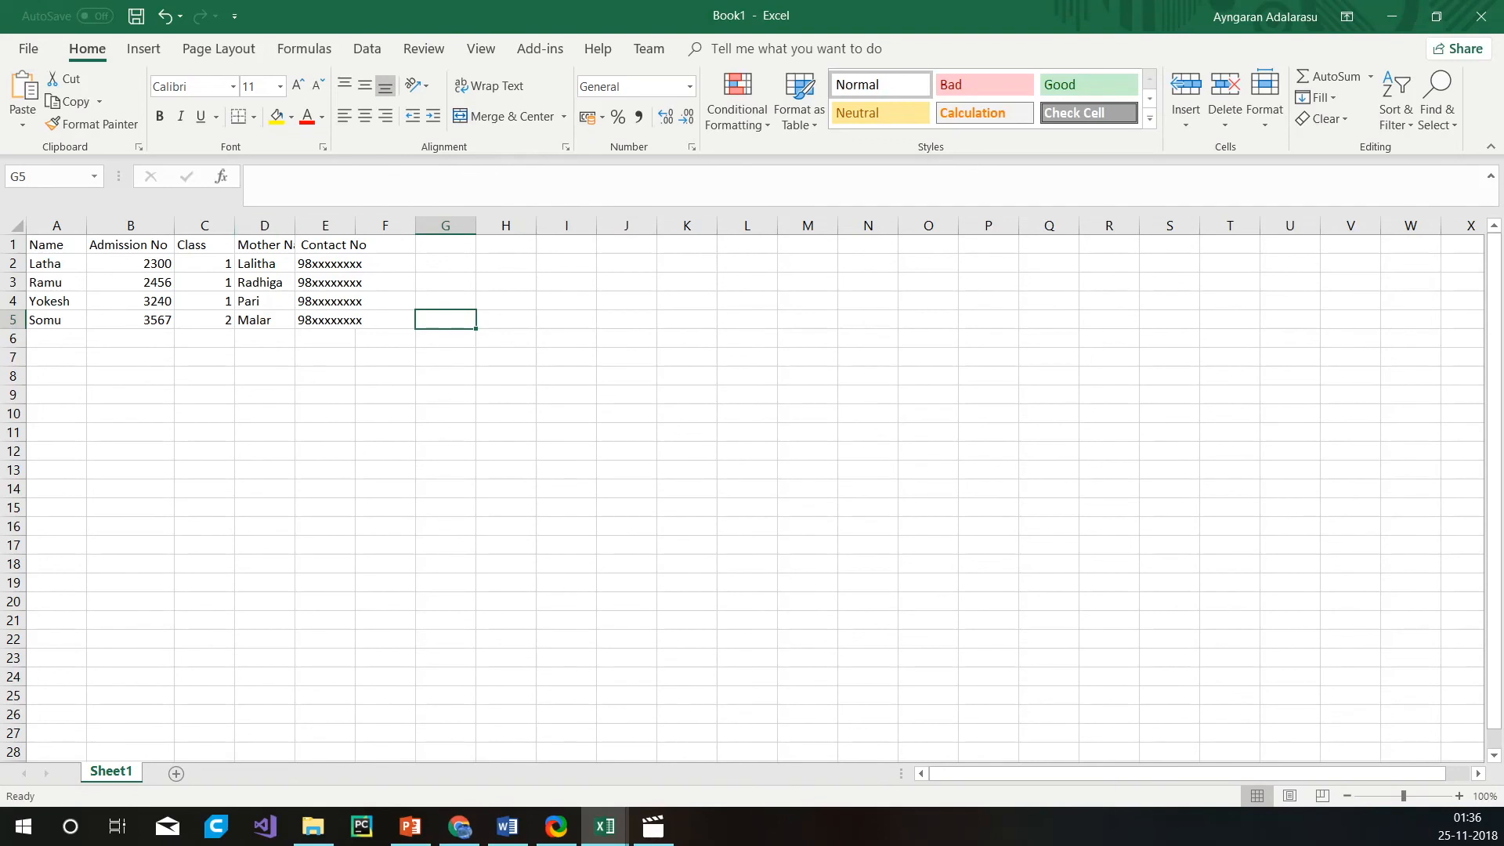
{"action": "double_click", "coordinate": [295, 225]}
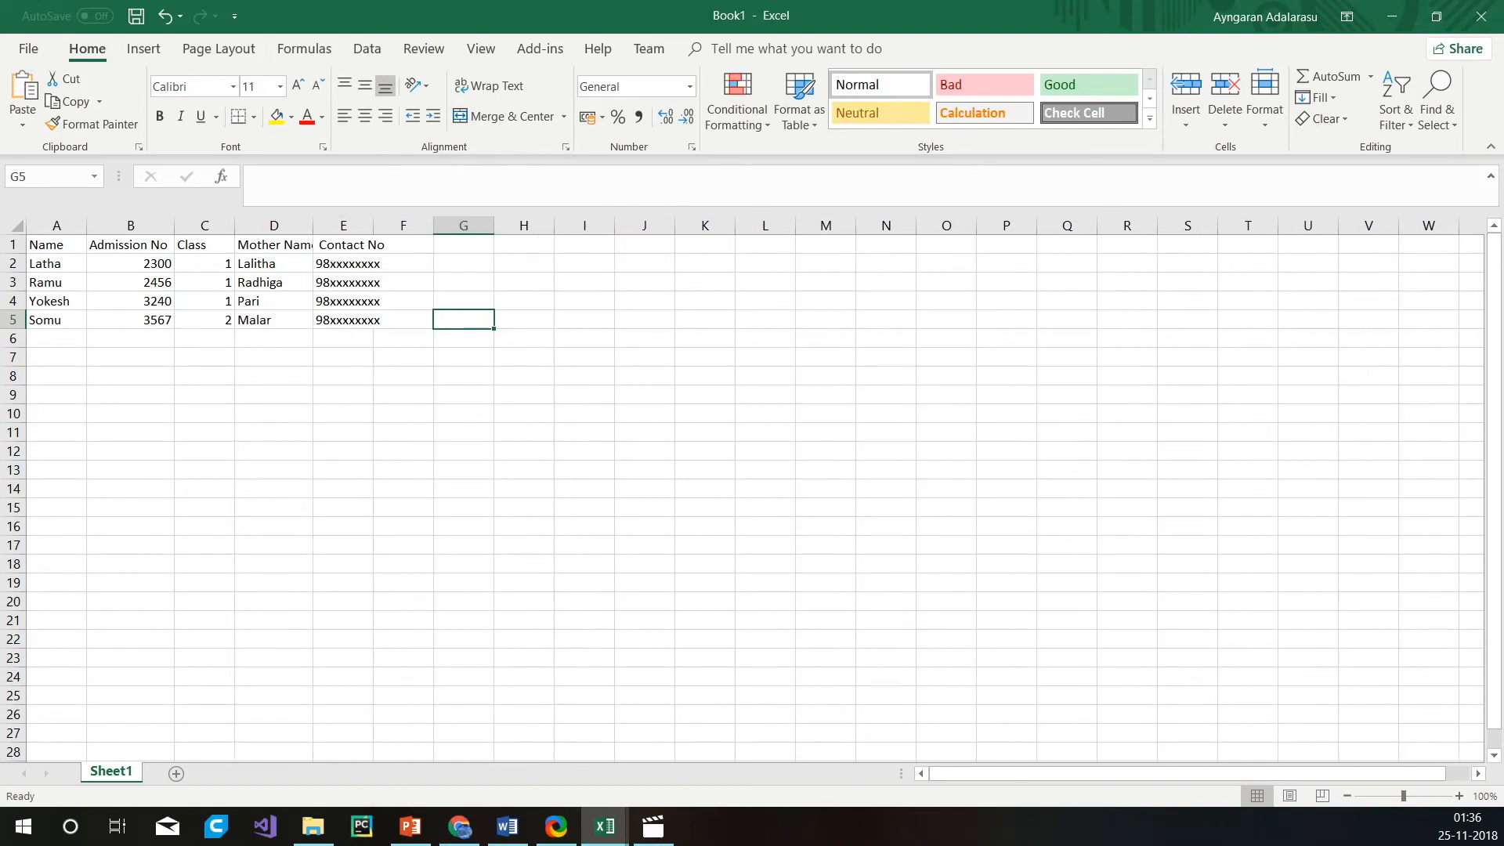
{"action": "left_click_drag", "start_coordinate": [313, 226], "coordinate": [410, 226]}
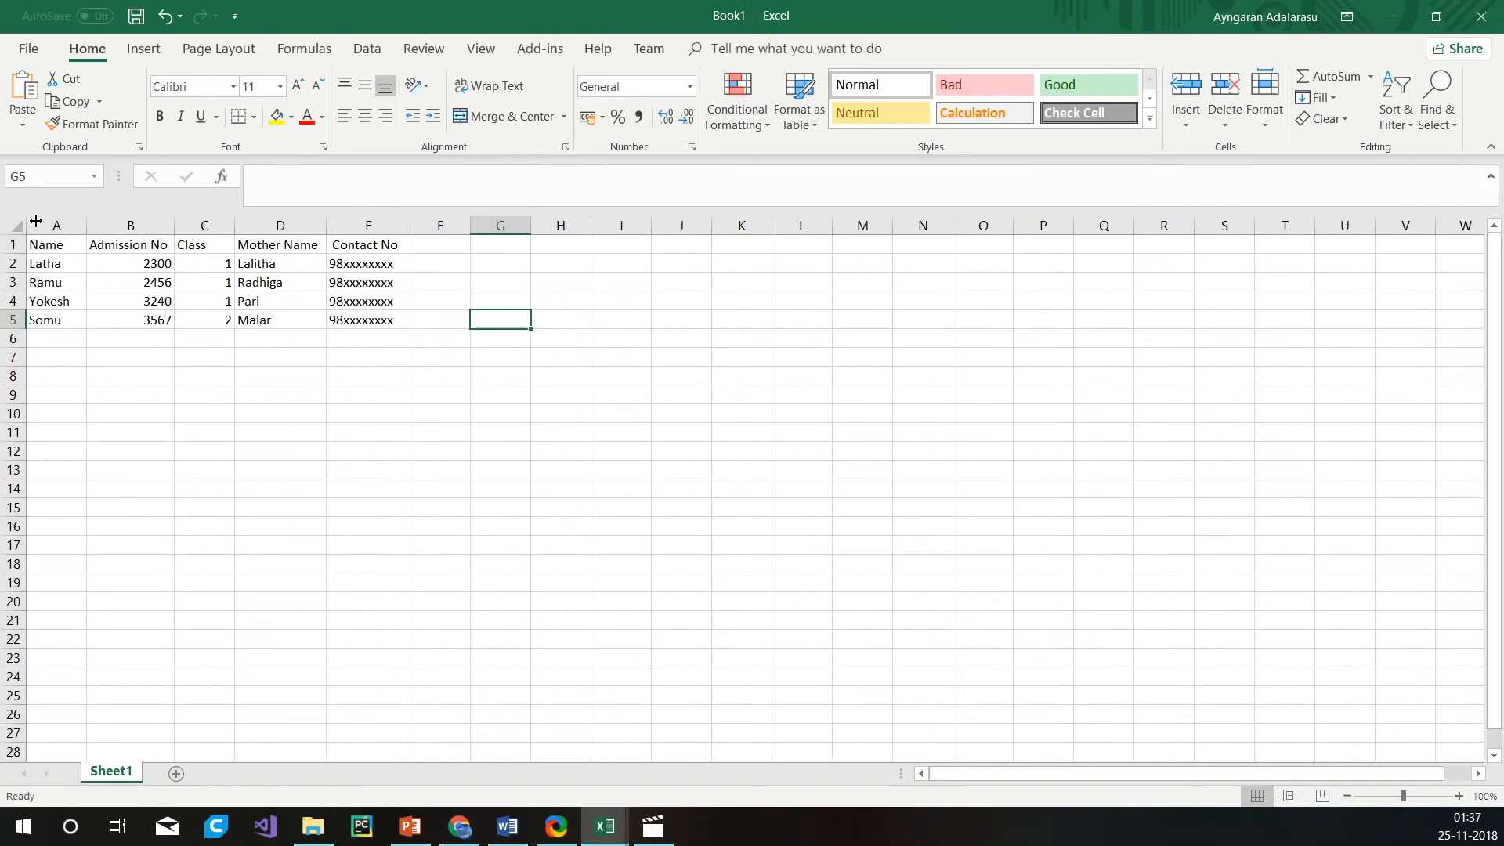